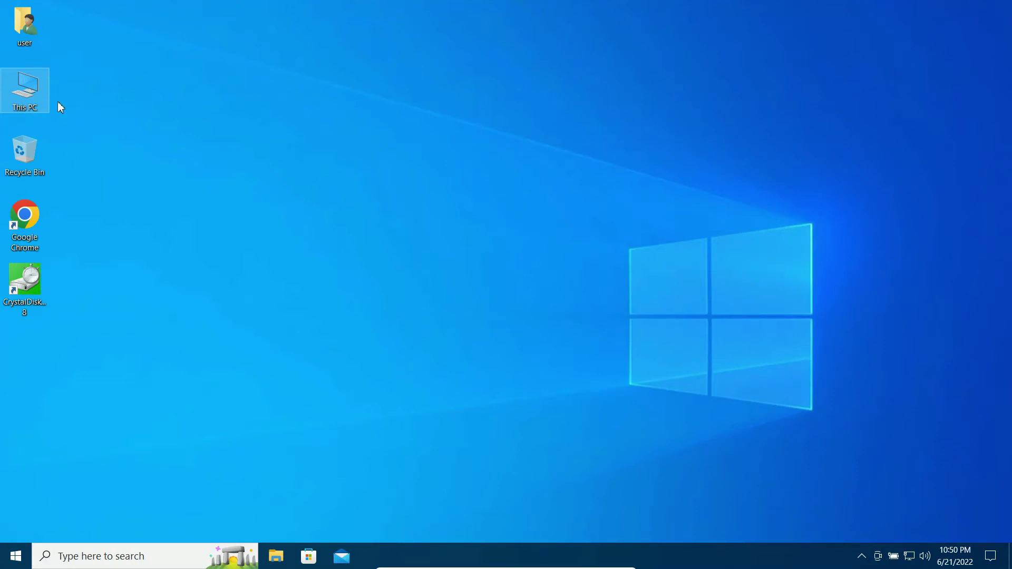
# Check the drives in This PC, then launch Google Chrome
pyautogui.doubleClick(30, 98)
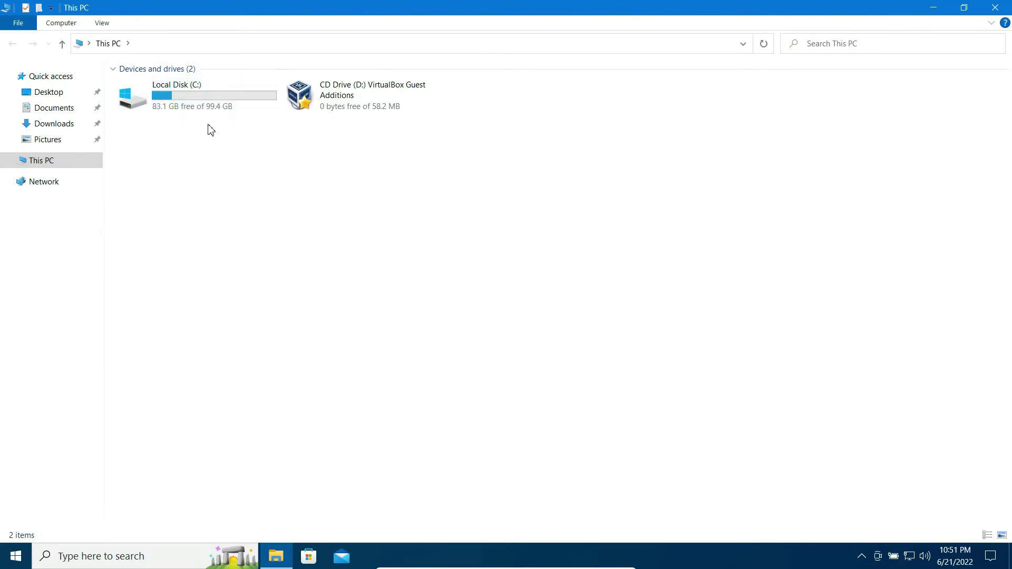
pyautogui.click(937, 9)
pyautogui.doubleClick(40, 219)
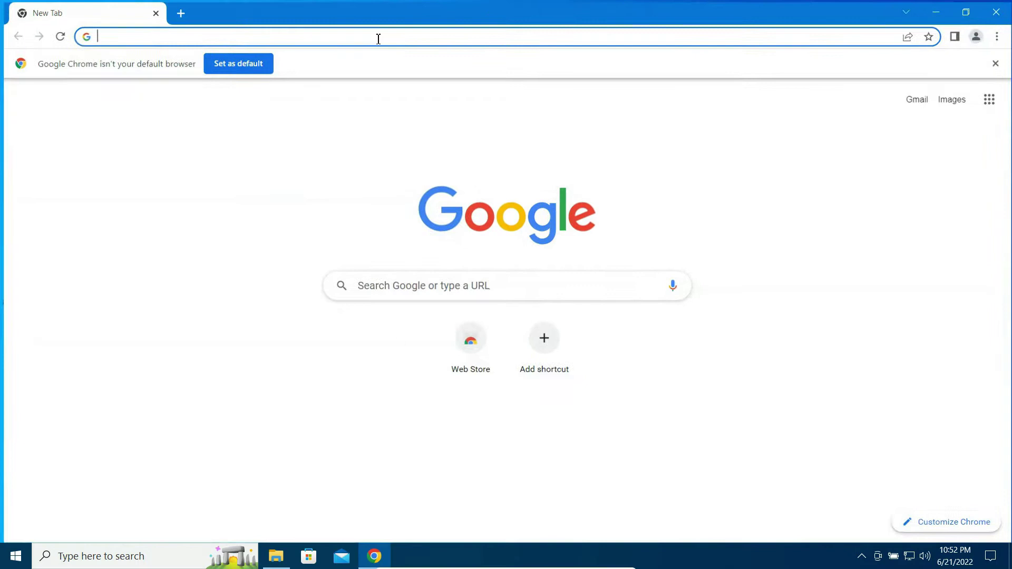
# Search Google for 'imdisk' and download ImDisk Toolkit from its SourceForge page
pyautogui.write('imdis')
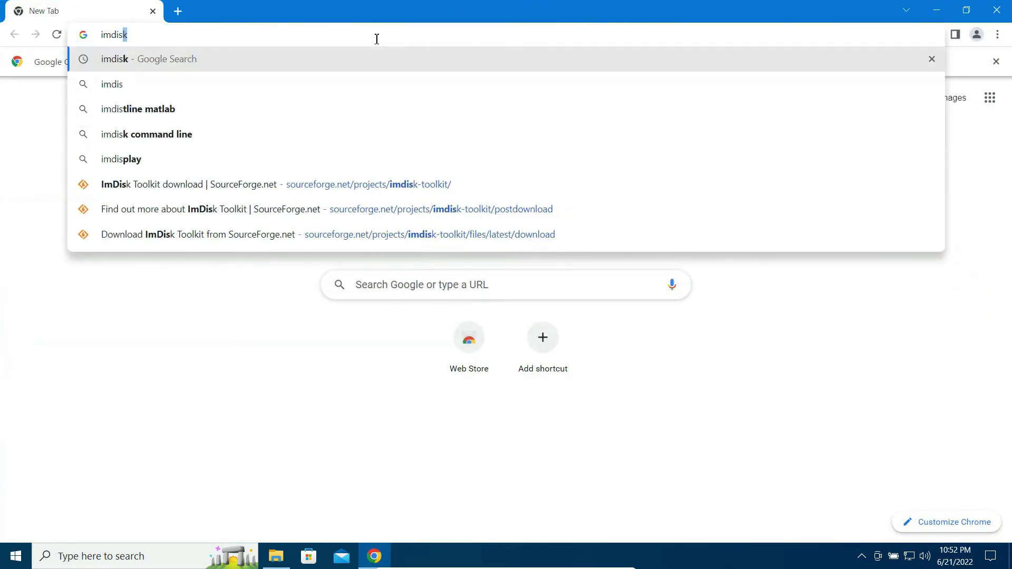
pyautogui.press('Return')
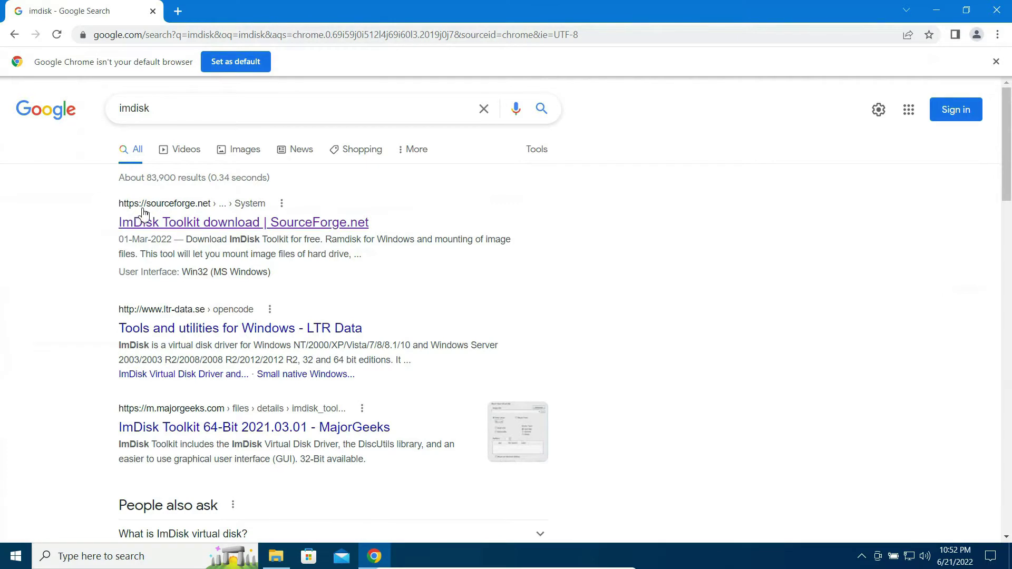
pyautogui.click(203, 227)
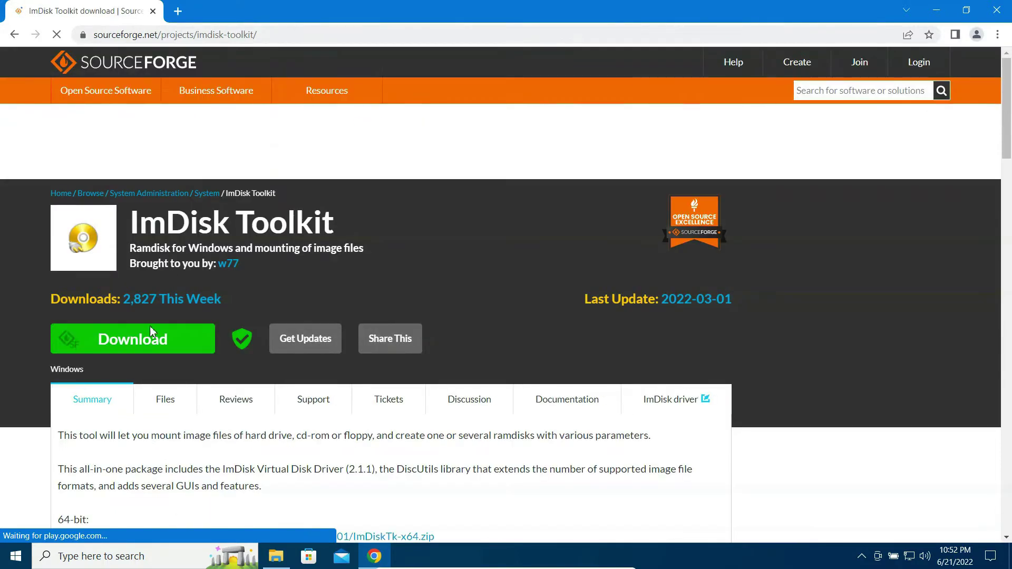
pyautogui.click(155, 343)
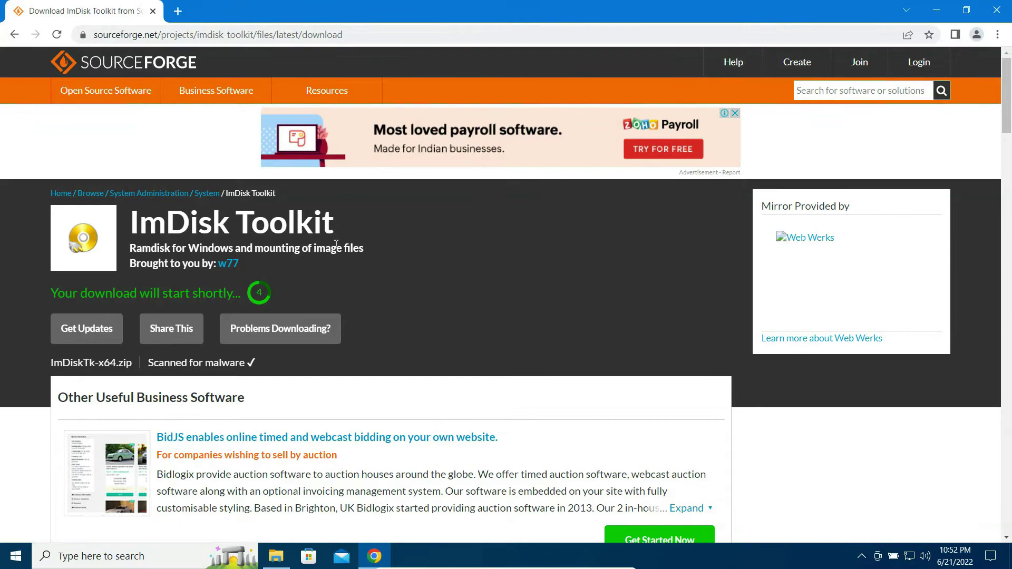
# Extract ImDiskTk-x64.zip in Downloads to its default folder and open ImDiskTk20220301
pyautogui.click(936, 10)
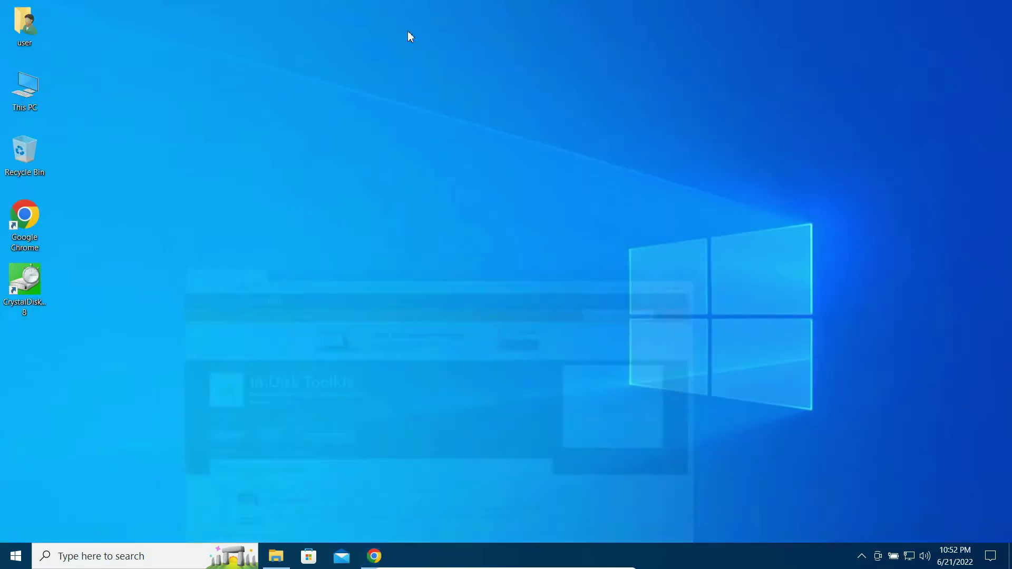
pyautogui.doubleClick(33, 100)
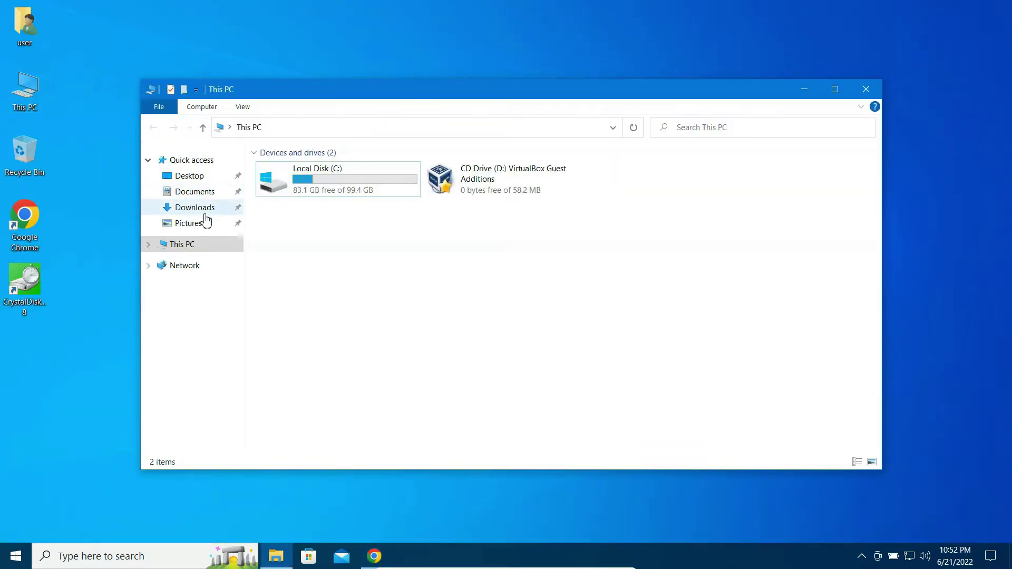
pyautogui.click(194, 207)
pyautogui.click(283, 188)
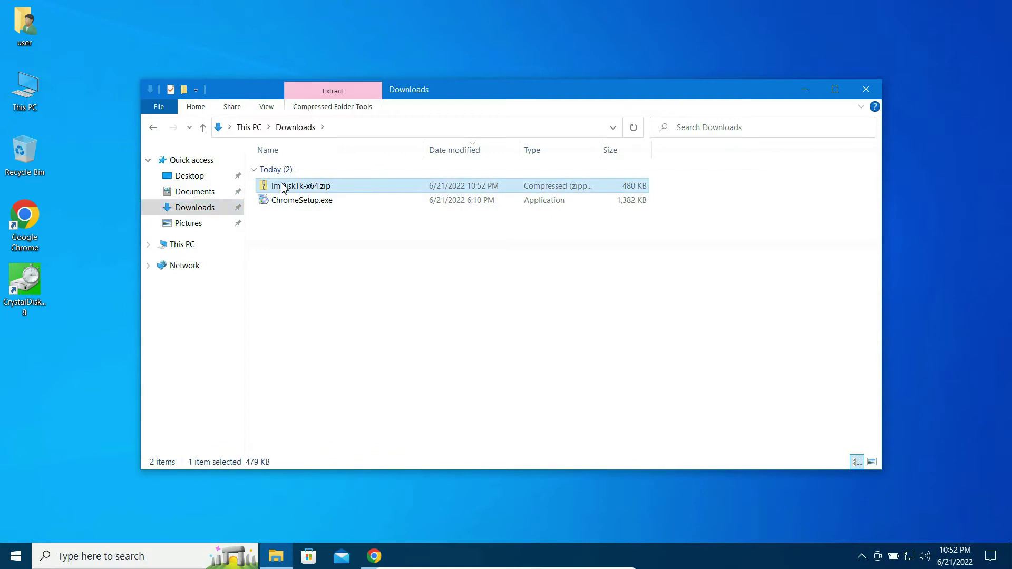
pyautogui.rightClick(283, 188)
pyautogui.click(340, 228)
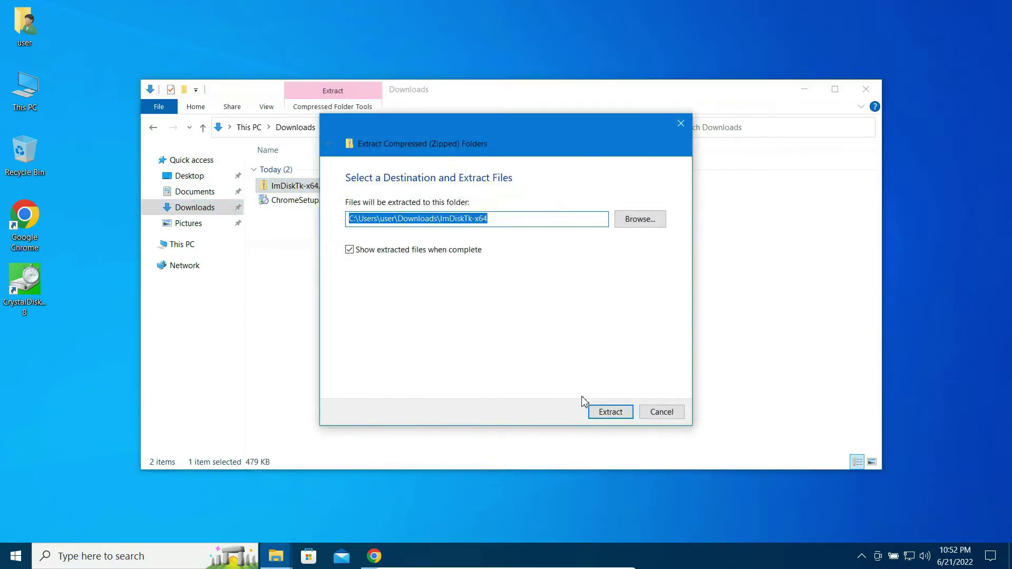
pyautogui.click(617, 418)
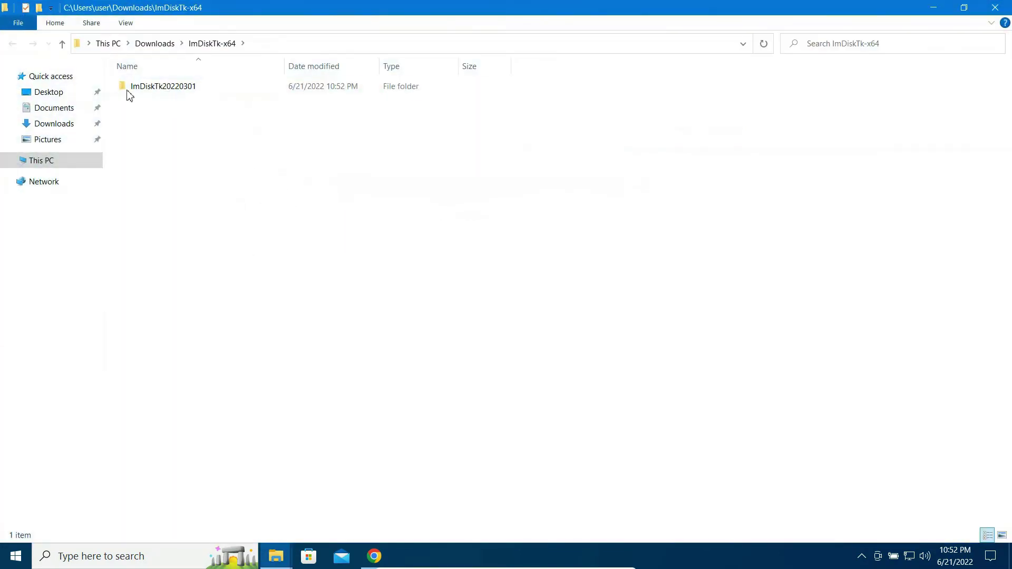
pyautogui.doubleClick(142, 89)
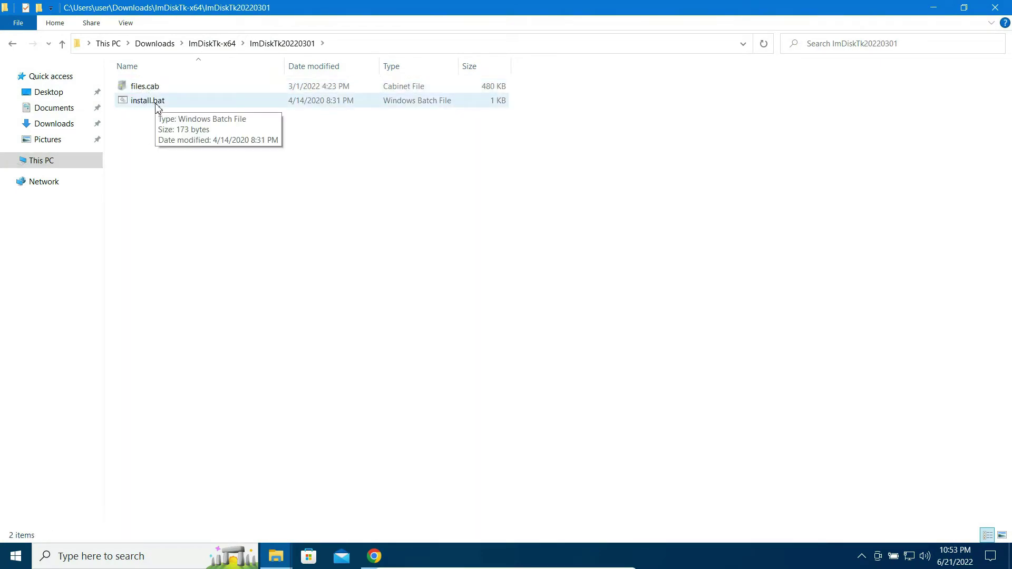
# Run install.bat with 'Shortcuts for all users' ticked and confirm the installation finished
pyautogui.doubleClick(162, 105)
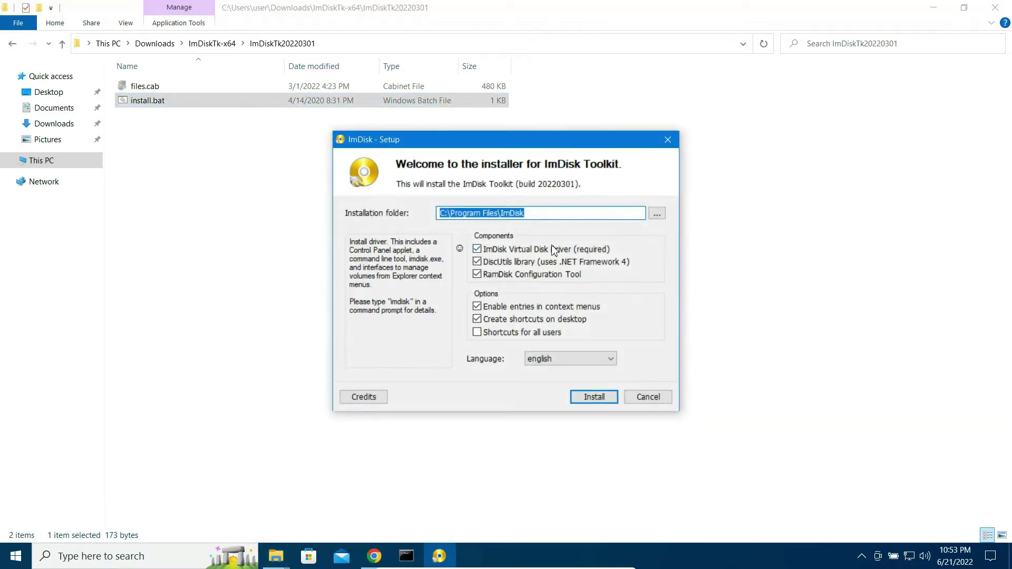
pyautogui.click(477, 332)
pyautogui.click(589, 399)
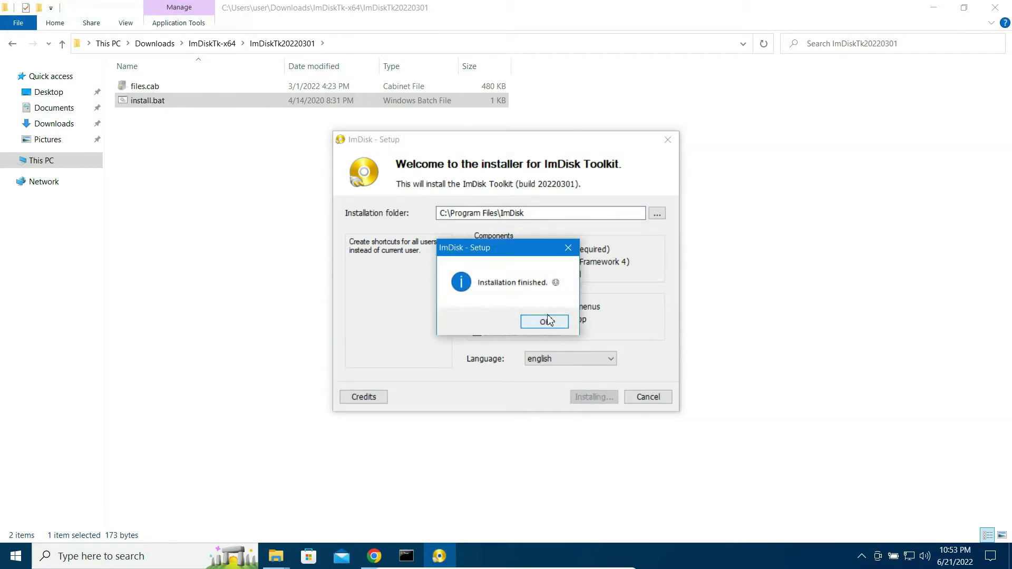
pyautogui.click(544, 322)
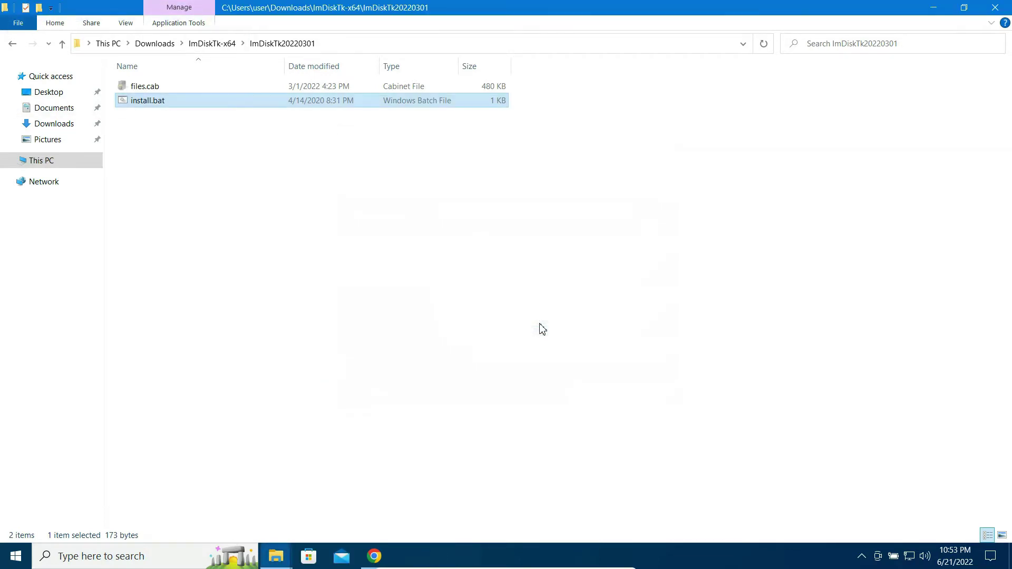
pyautogui.click(932, 9)
# Close the Downloads window and expand the ImDisk folder in the Start menu app list
pyautogui.click(865, 88)
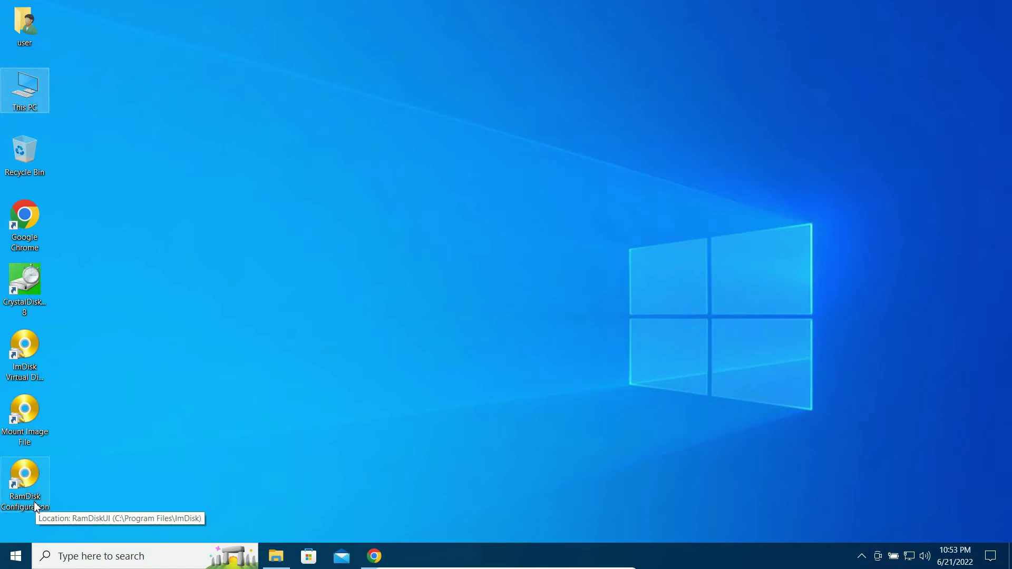
pyautogui.click(16, 556)
pyautogui.scroll(-5, 116, 244)
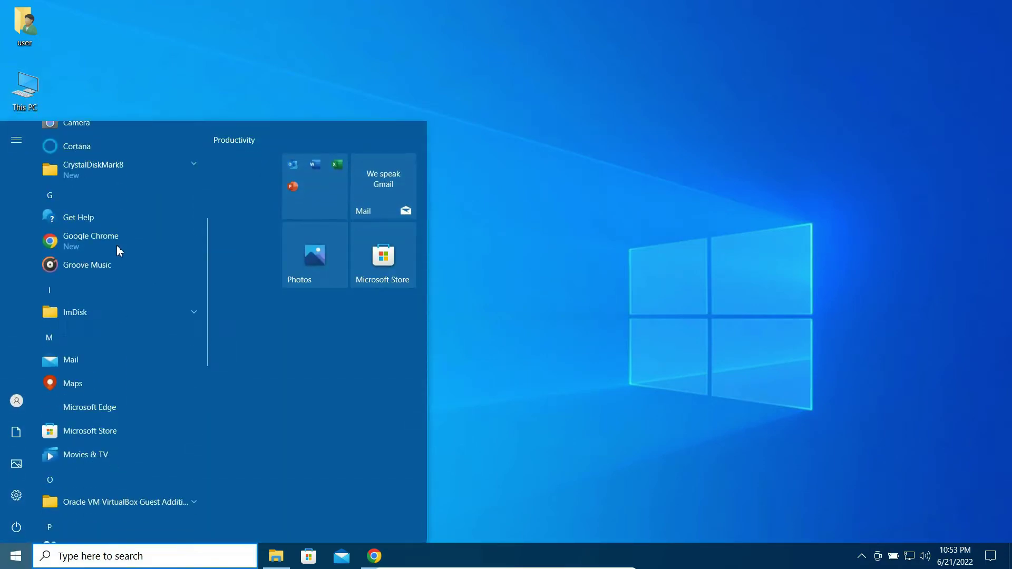
pyautogui.scroll(2, 118, 248)
pyautogui.scroll(-3, 132, 264)
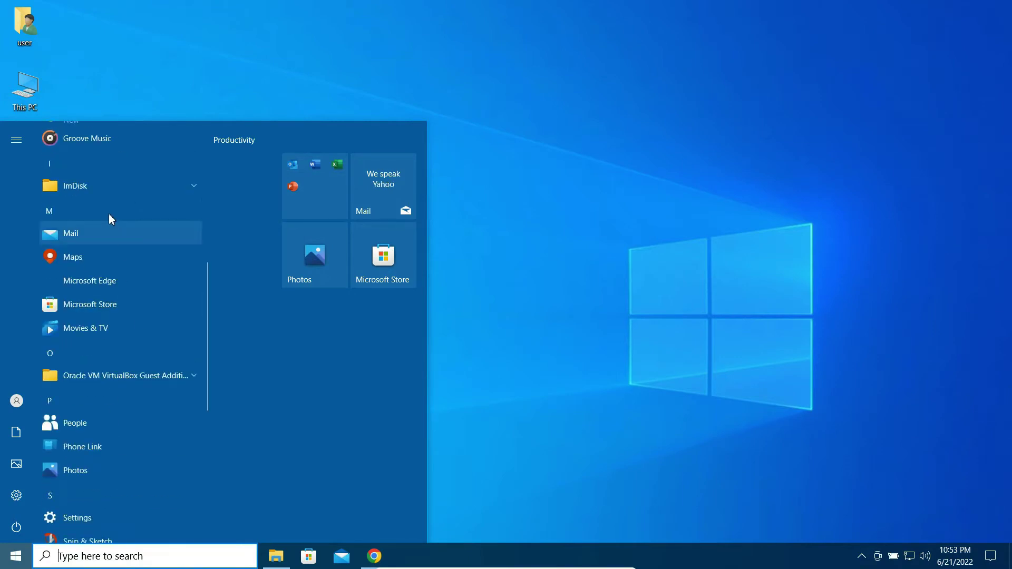
pyautogui.click(74, 189)
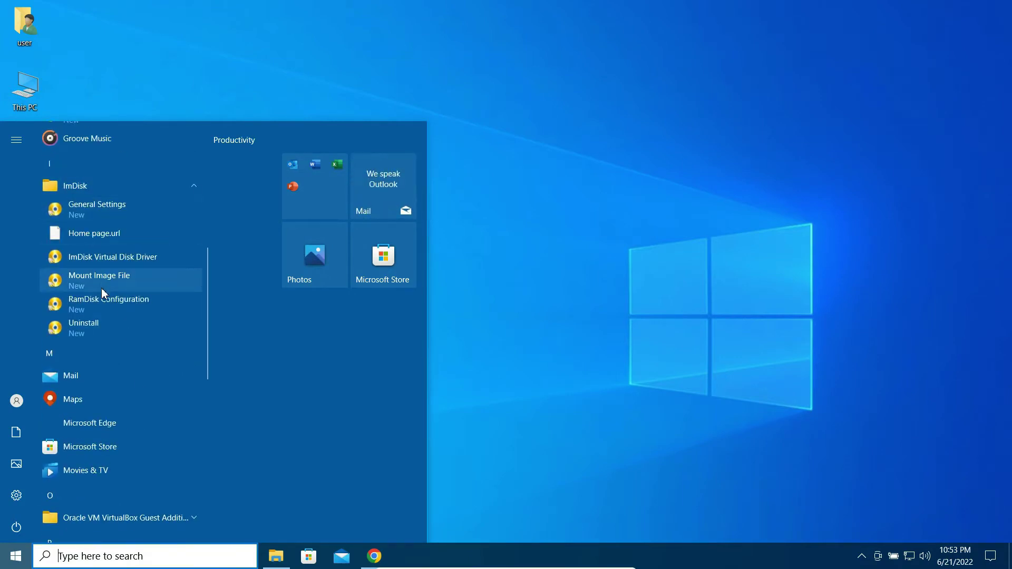
# In RamDisk Configuration, set size 1 GB and mount it as R:, closing its Properties window
pyautogui.click(98, 301)
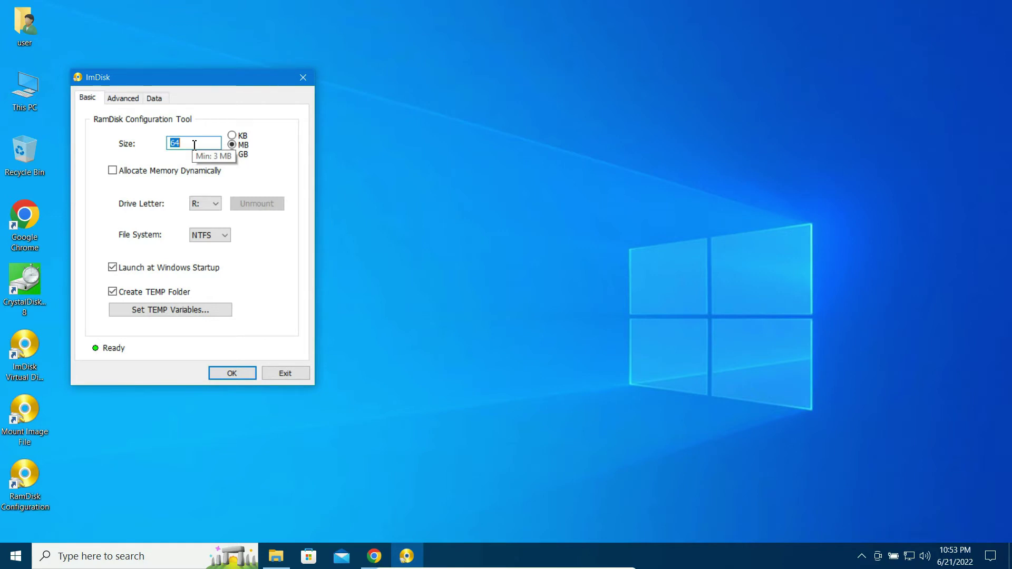
pyautogui.write('1')
pyautogui.click(230, 155)
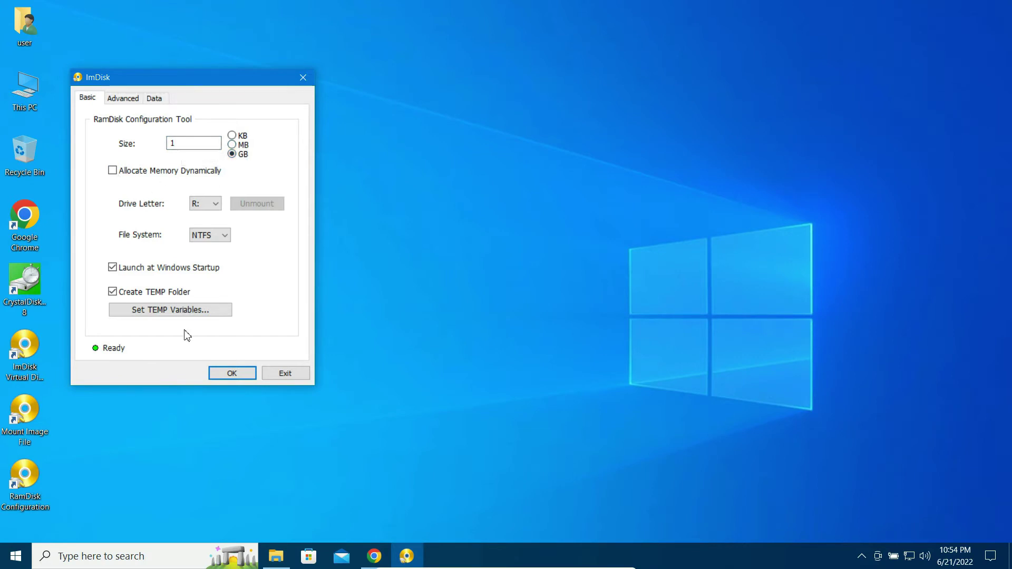
pyautogui.click(217, 375)
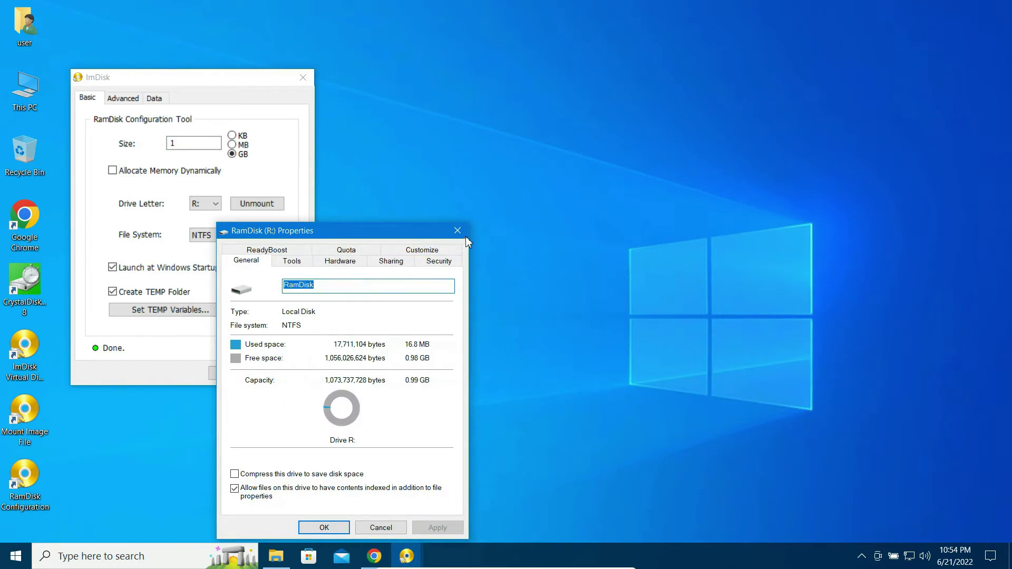
pyautogui.click(462, 233)
pyautogui.moveTo(158, 77); pyautogui.dragTo(388, 73)
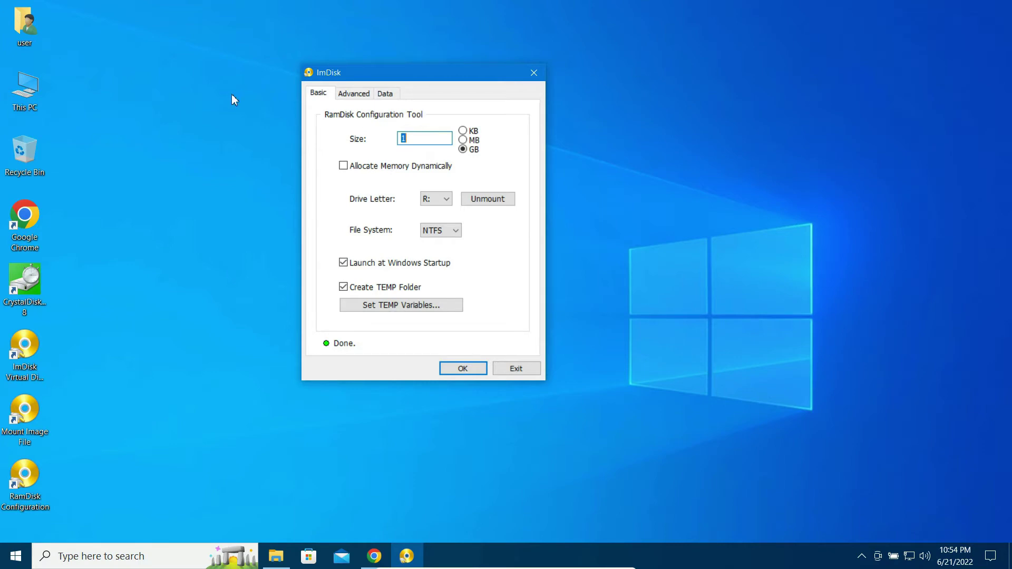
# Open RamDisk (R:) from a maximized This PC and create a text file named hib.txt
pyautogui.doubleClick(30, 95)
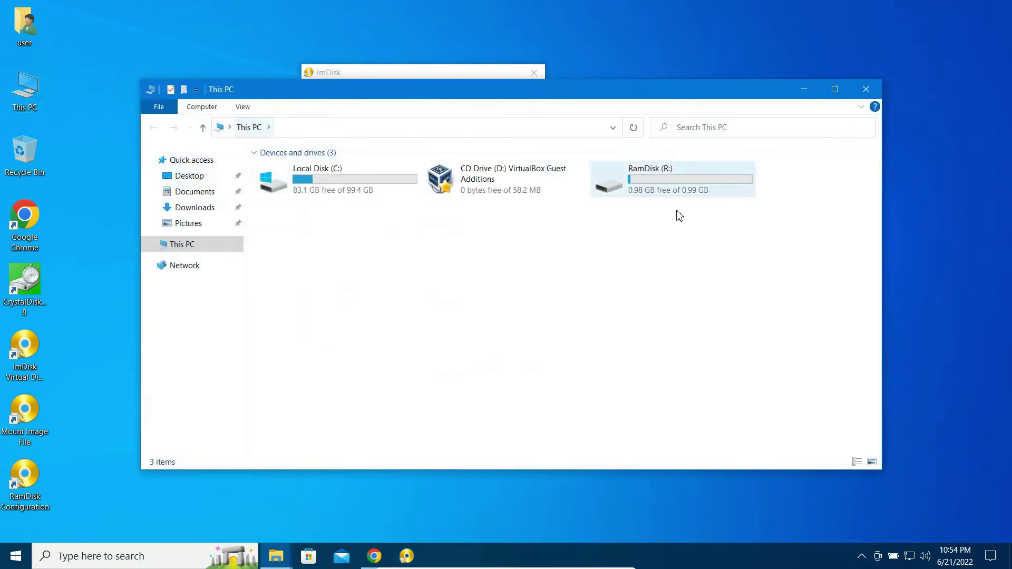
pyautogui.click(833, 98)
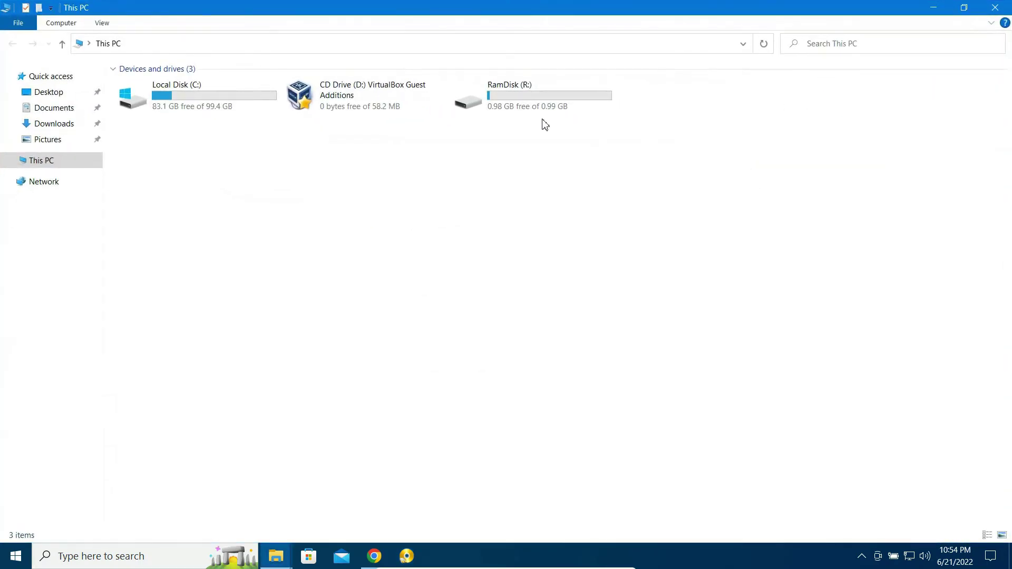
pyautogui.doubleClick(503, 104)
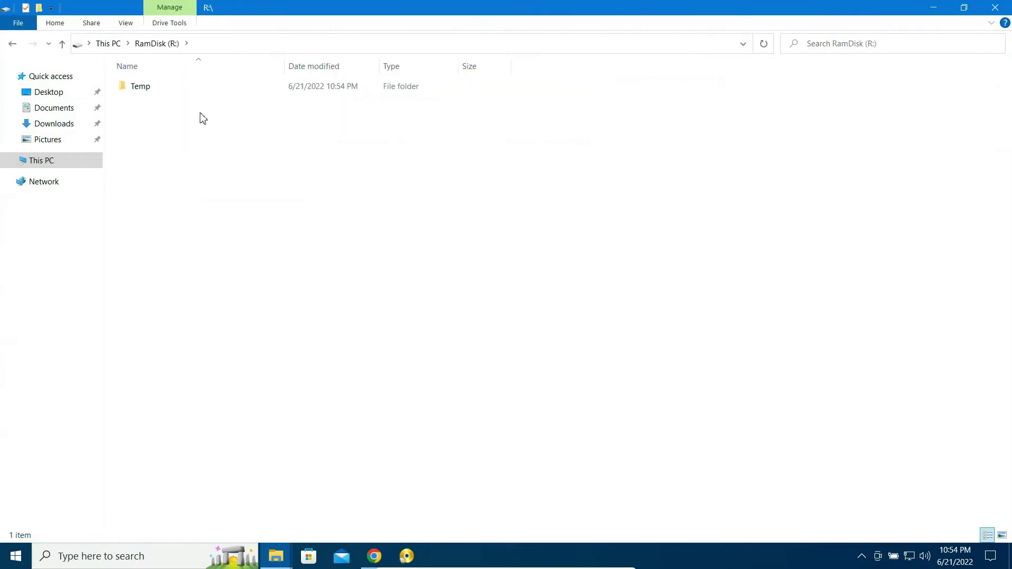
pyautogui.rightClick(281, 154)
pyautogui.moveTo(340, 284)
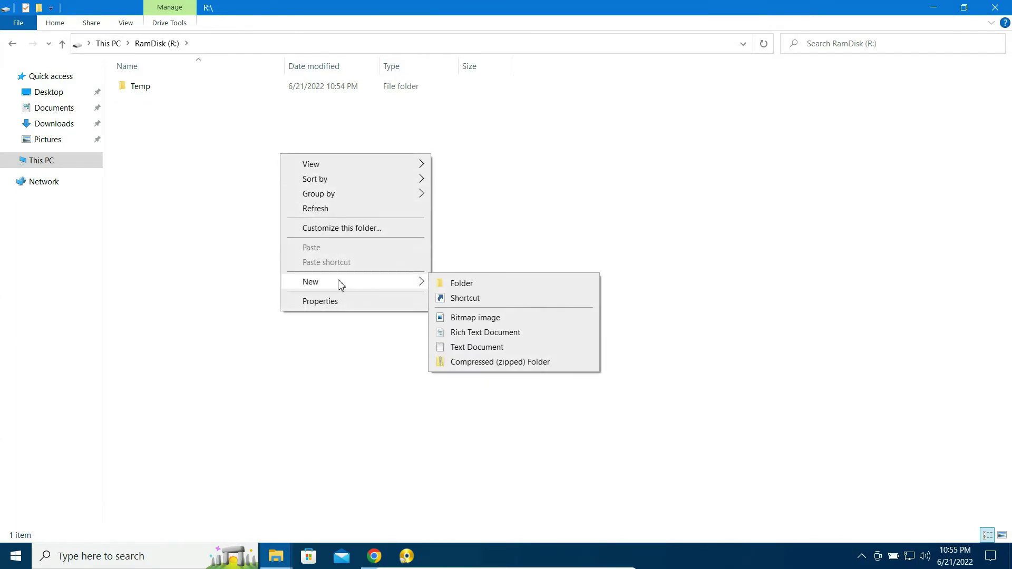
pyautogui.click(522, 352)
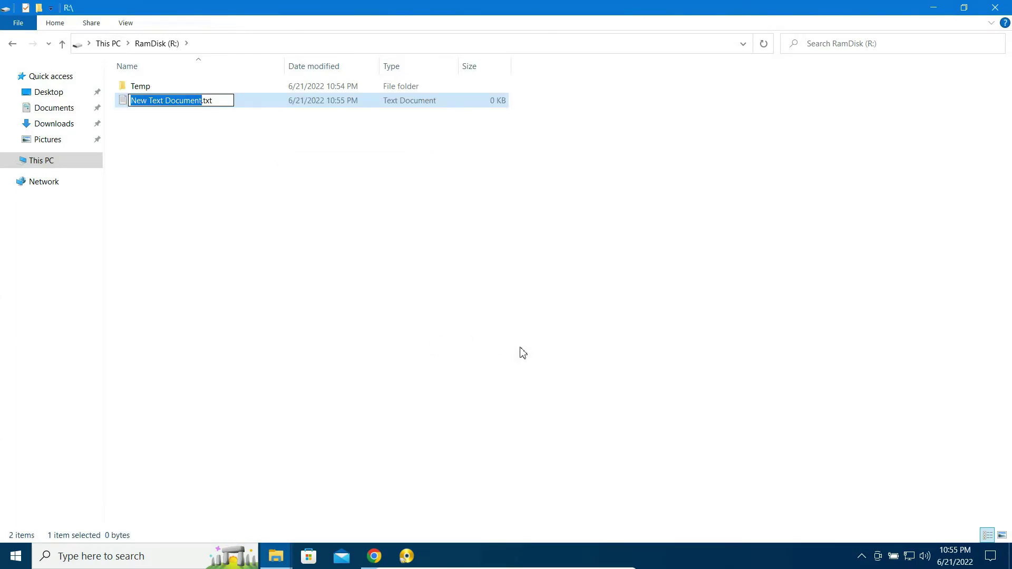
pyautogui.write('hib')
pyautogui.press('Return')
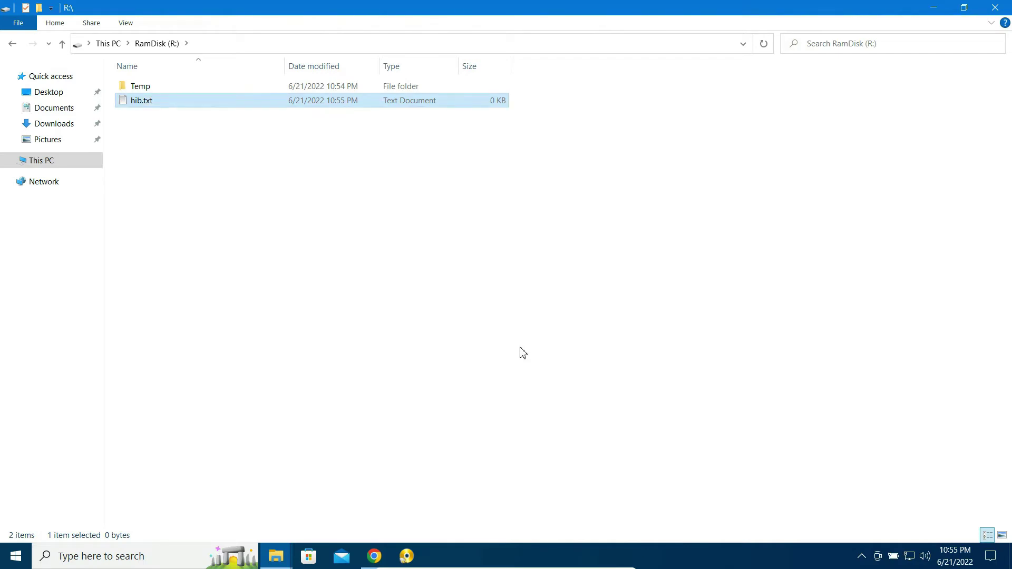
# Type 'ghijg' into hib.txt, save it, and reopen RamDisk (R:) from This PC
pyautogui.write('ghijg')
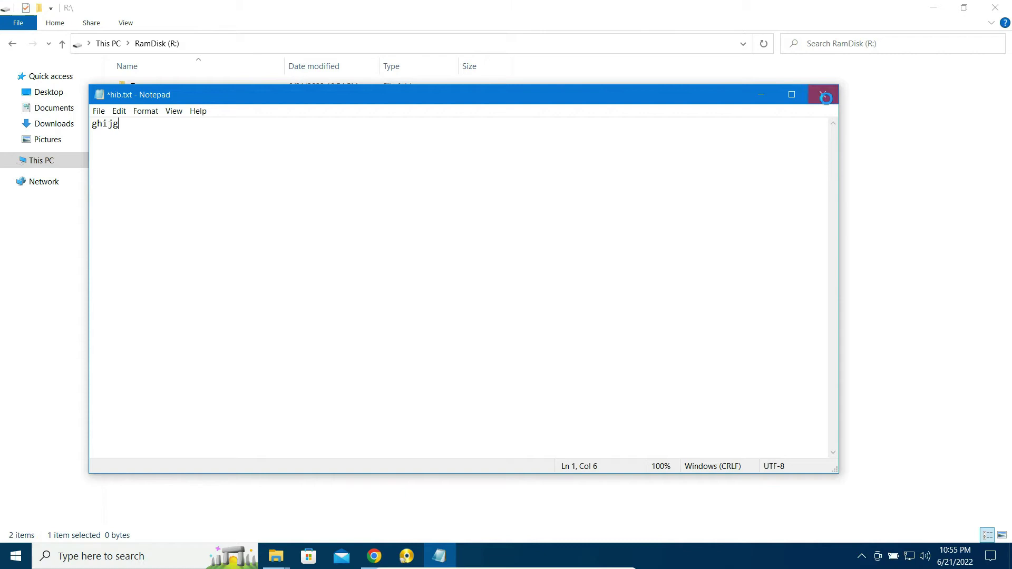
pyautogui.click(823, 94)
pyautogui.click(473, 280)
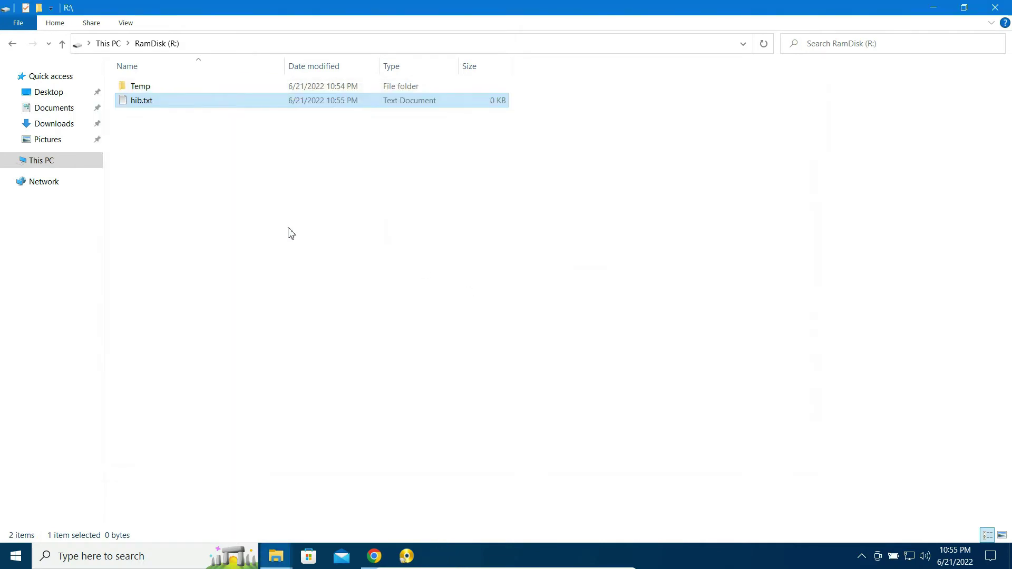
pyautogui.click(65, 166)
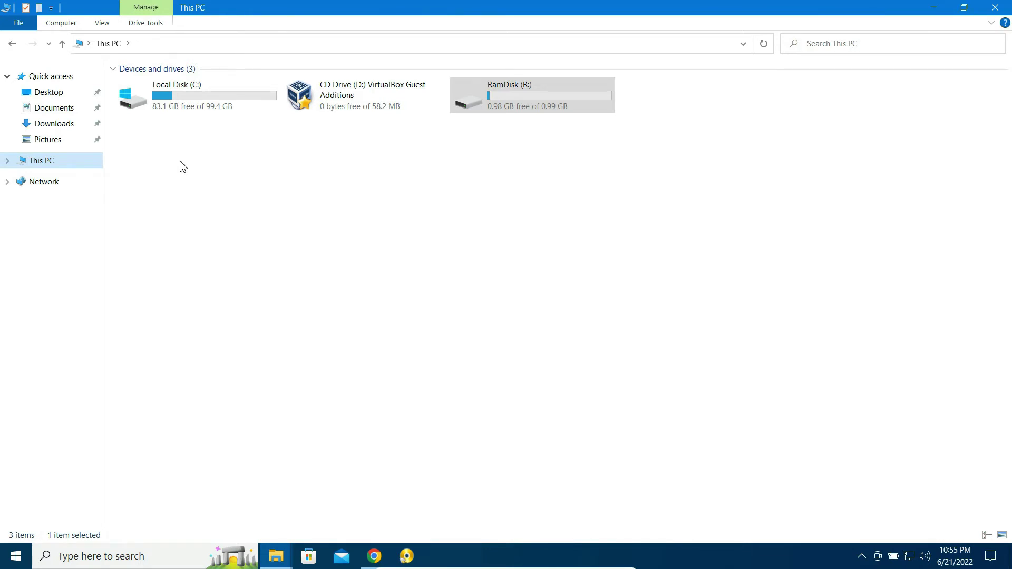
pyautogui.doubleClick(517, 92)
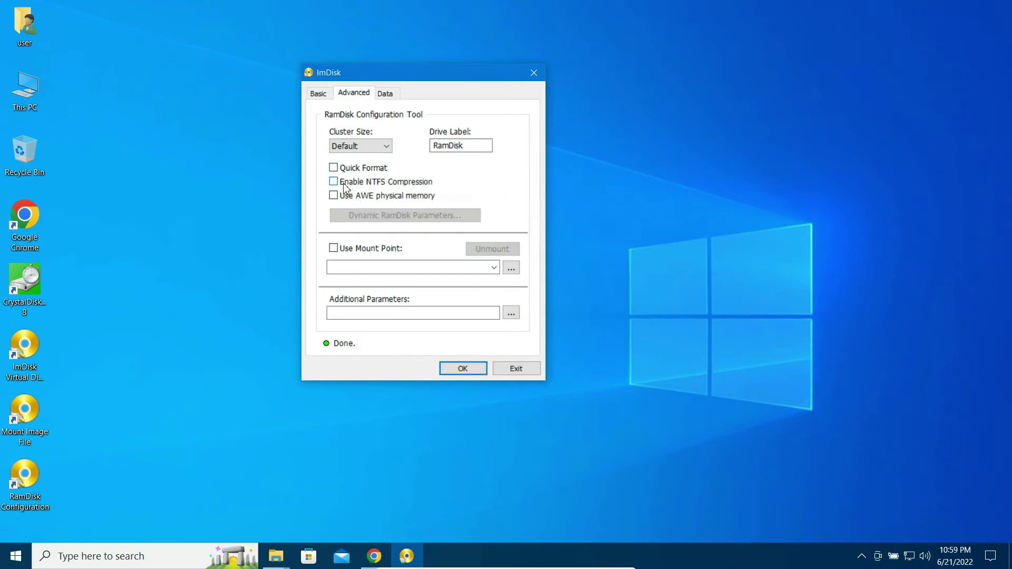
pyautogui.moveTo(371, 202)
pyautogui.doubleClick(25, 87)
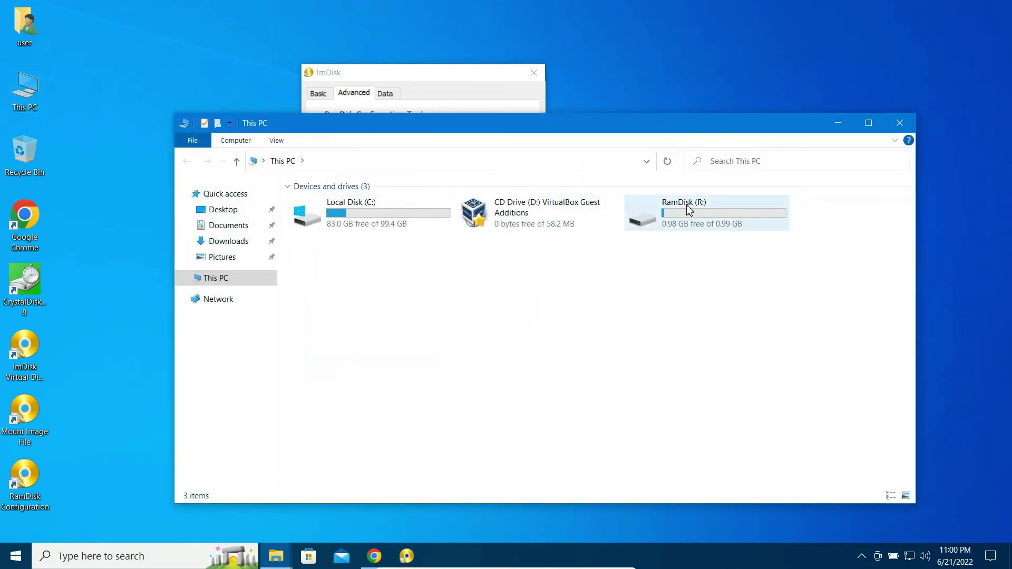
pyautogui.doubleClick(689, 210)
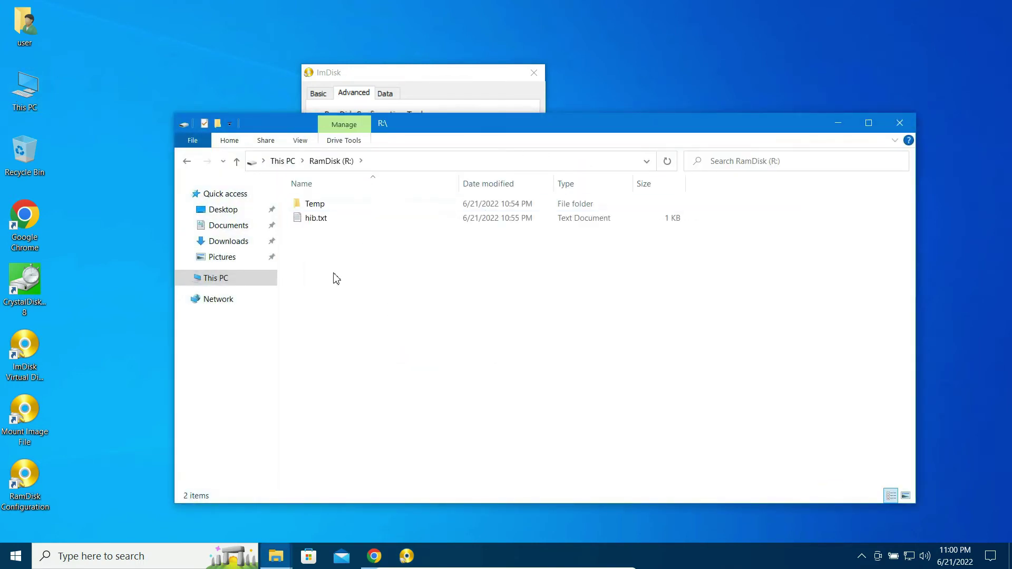
pyautogui.click(837, 124)
pyautogui.moveTo(426, 202)
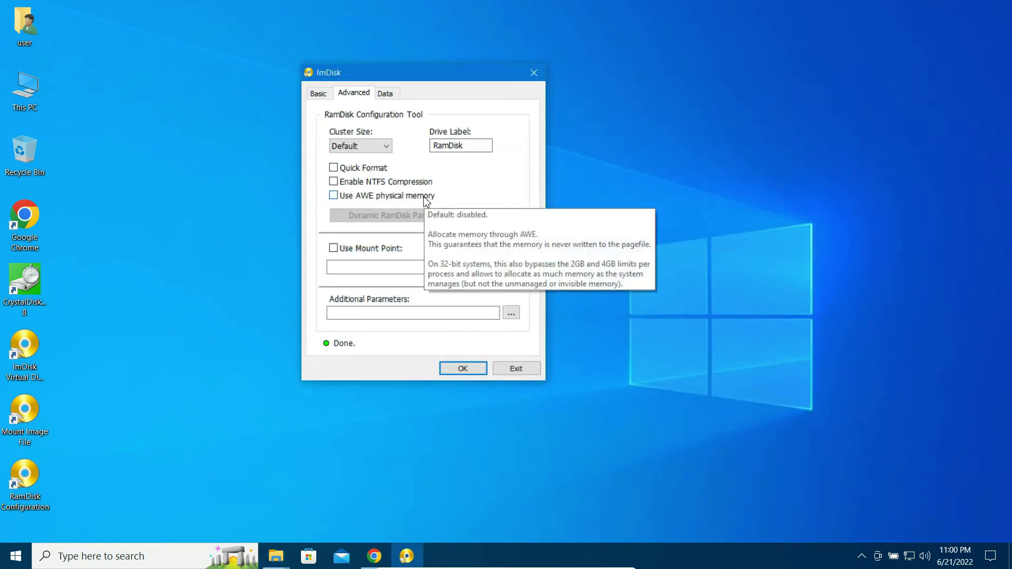
pyautogui.doubleClick(25, 87)
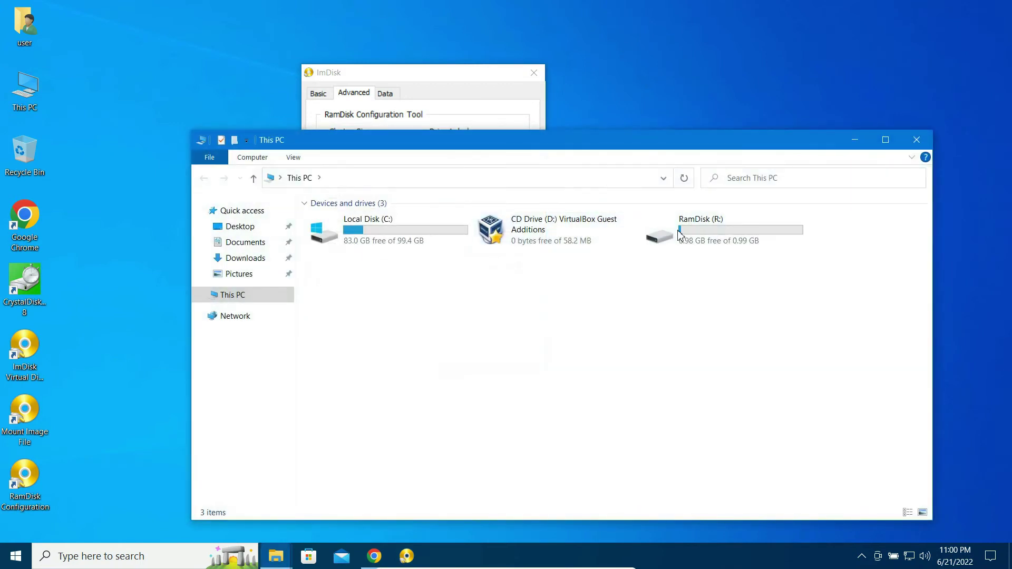
pyautogui.doubleClick(680, 236)
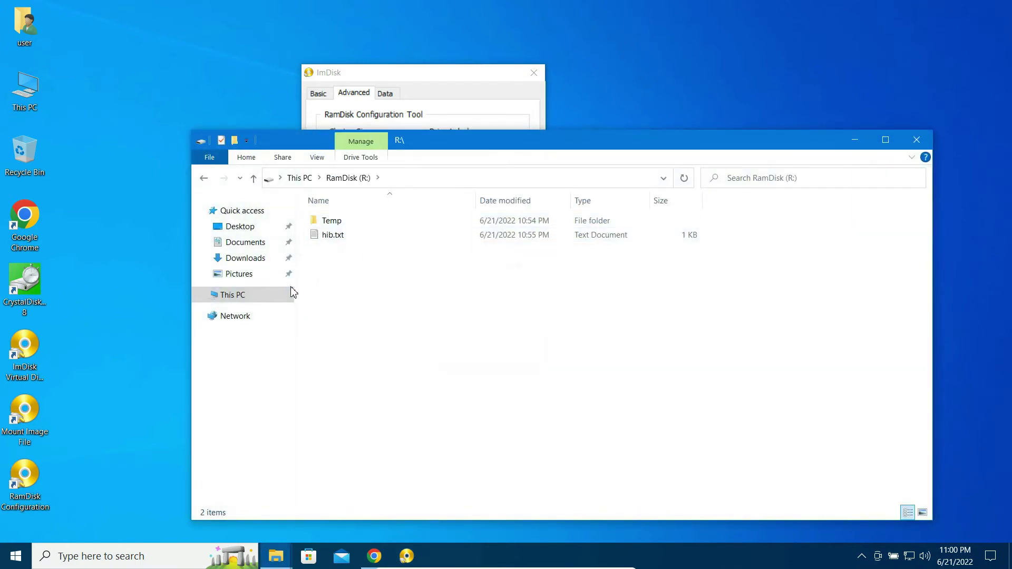
pyautogui.click(855, 148)
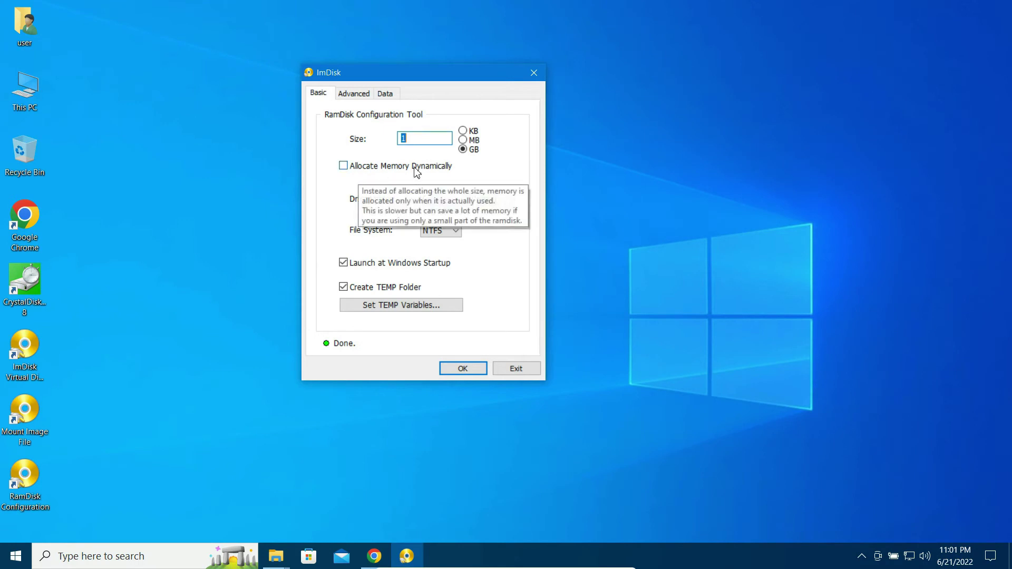
# Check This PC, then tick Allocate Memory Dynamically and accept the lock-pages privilege prompt
pyautogui.click(18, 95)
pyautogui.doubleClick(18, 95)
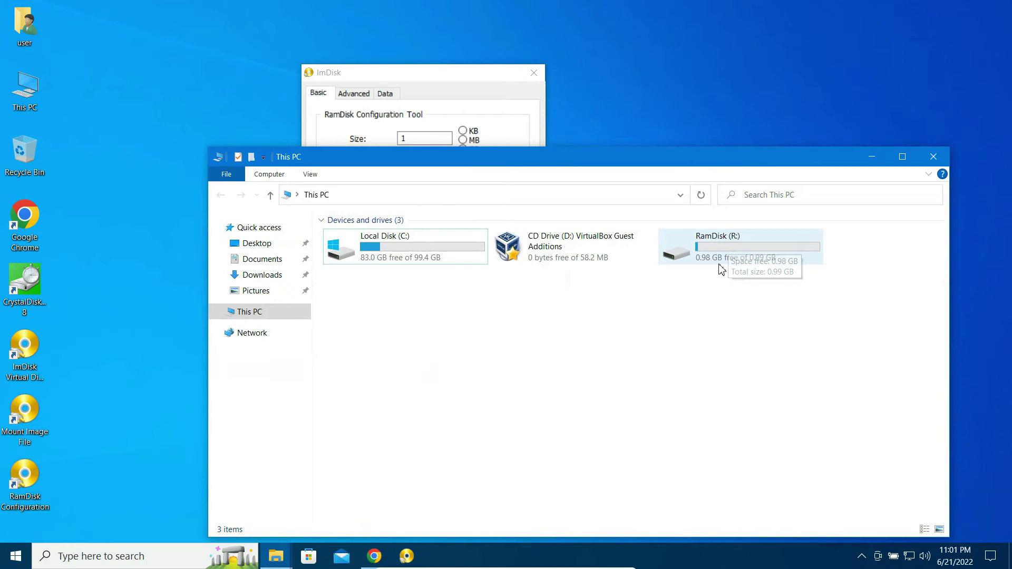
pyautogui.click(872, 156)
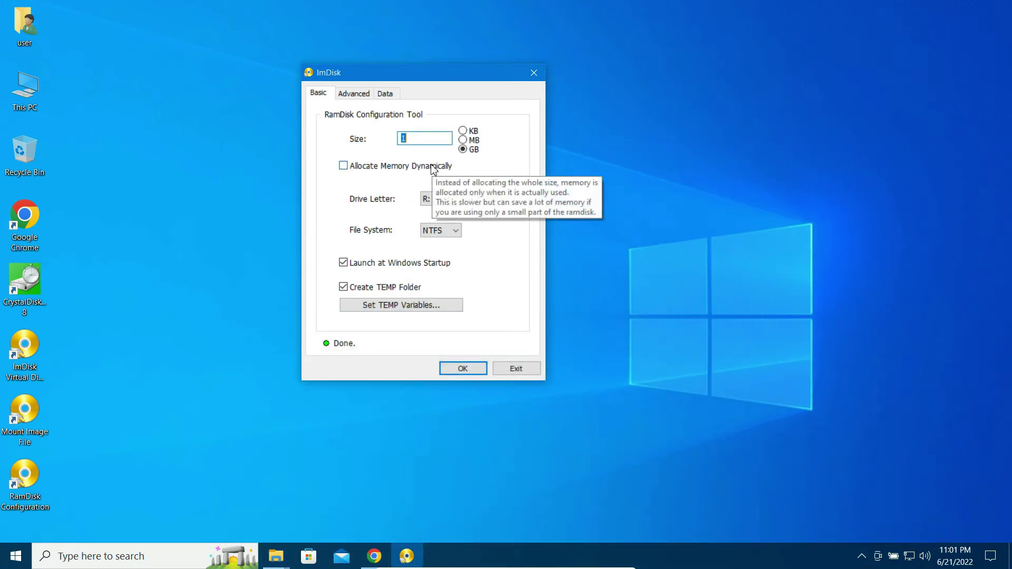
pyautogui.click(367, 168)
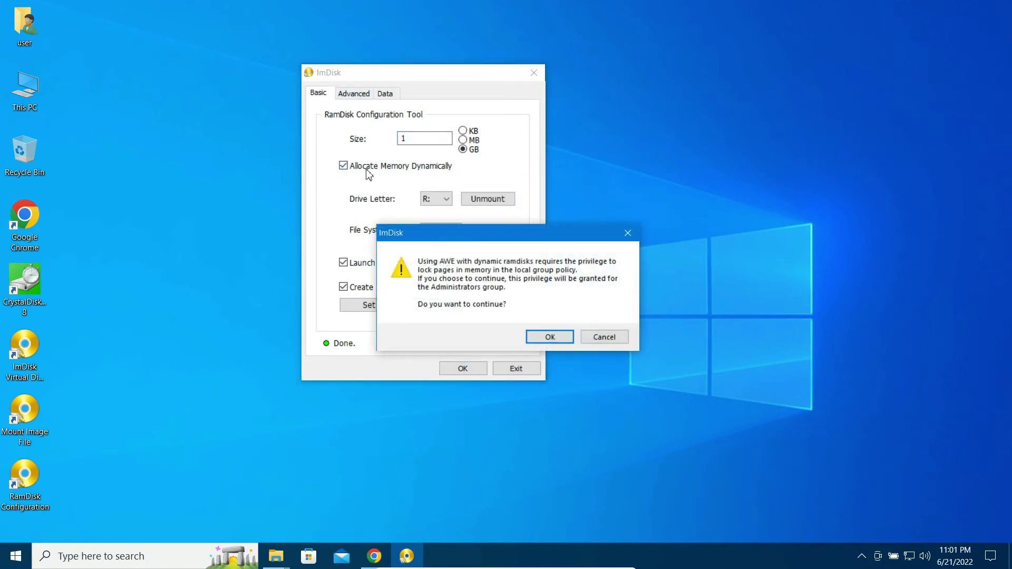
pyautogui.click(546, 338)
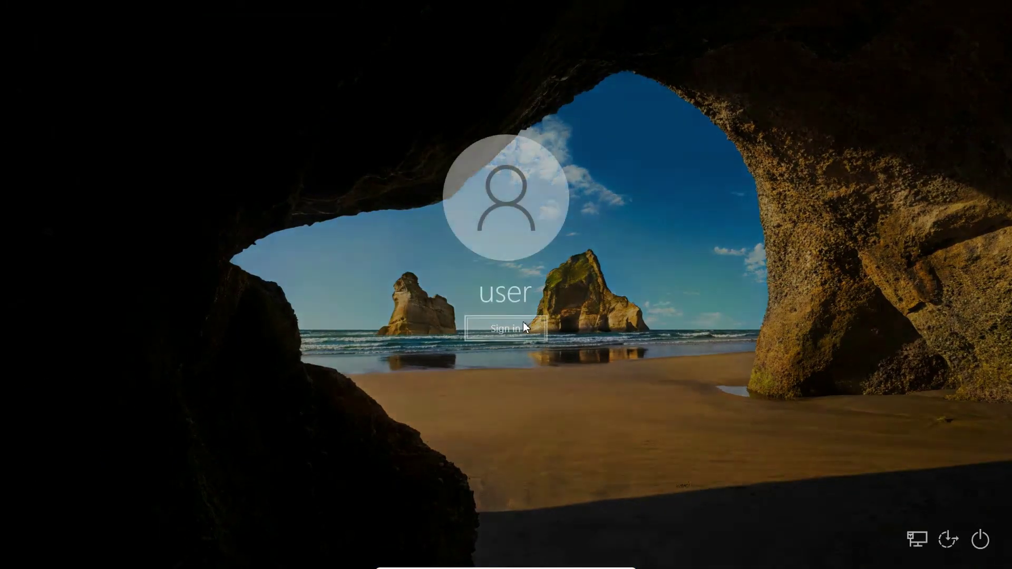
# Sign back in and relaunch RamDisk Configuration, closing the R: Properties window
pyautogui.click(524, 327)
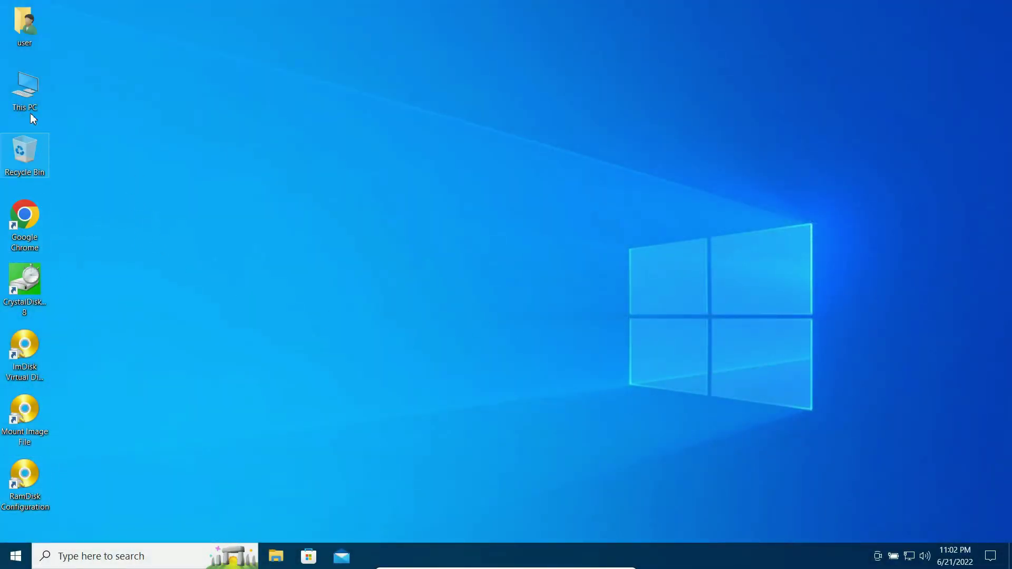
pyautogui.doubleClick(17, 107)
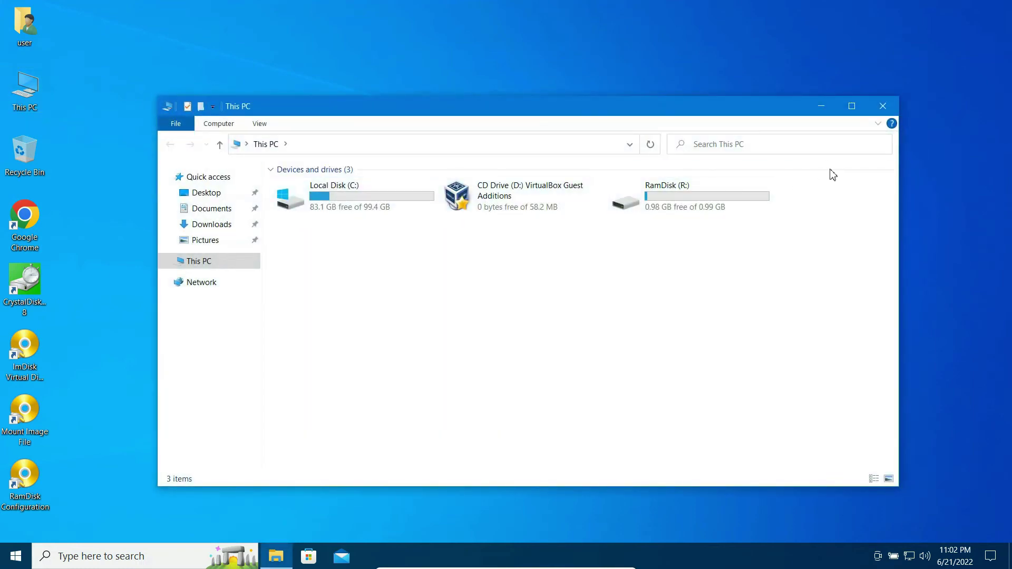
pyautogui.click(822, 109)
pyautogui.doubleClick(47, 495)
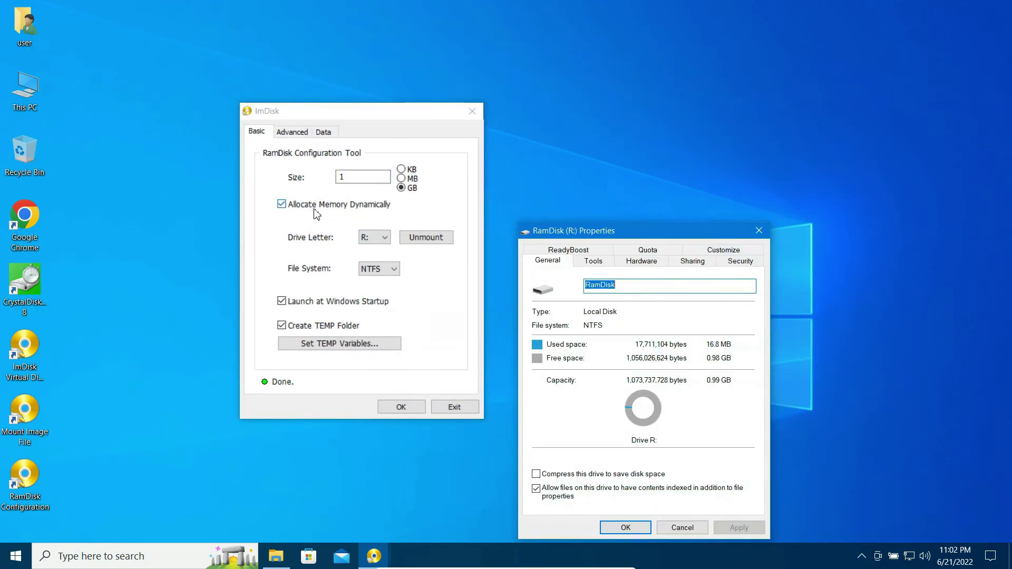
pyautogui.click(759, 231)
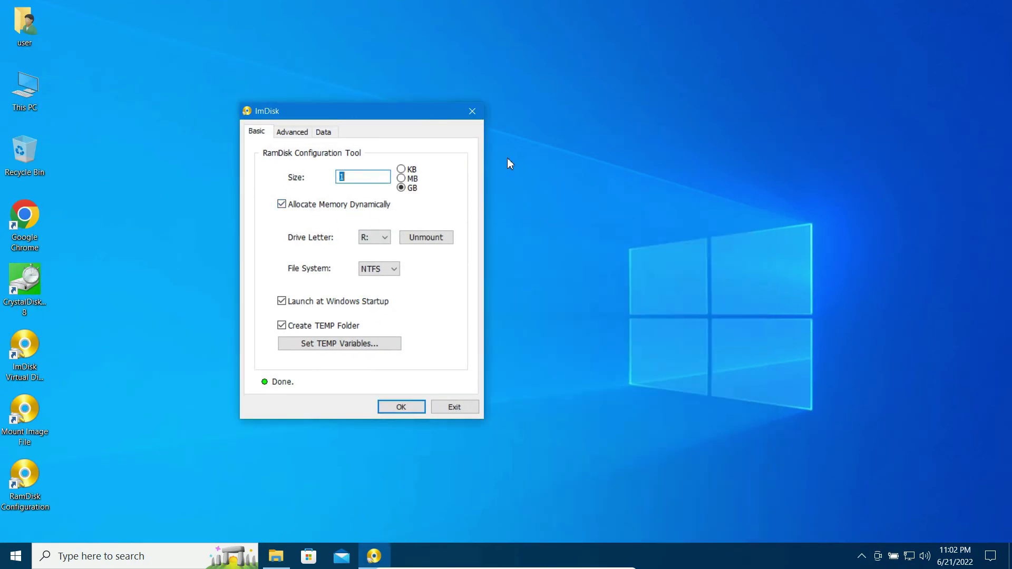
# Open RamDisk (R:) from This PC to check its contents, then close it
pyautogui.doubleClick(25, 89)
pyautogui.doubleClick(730, 211)
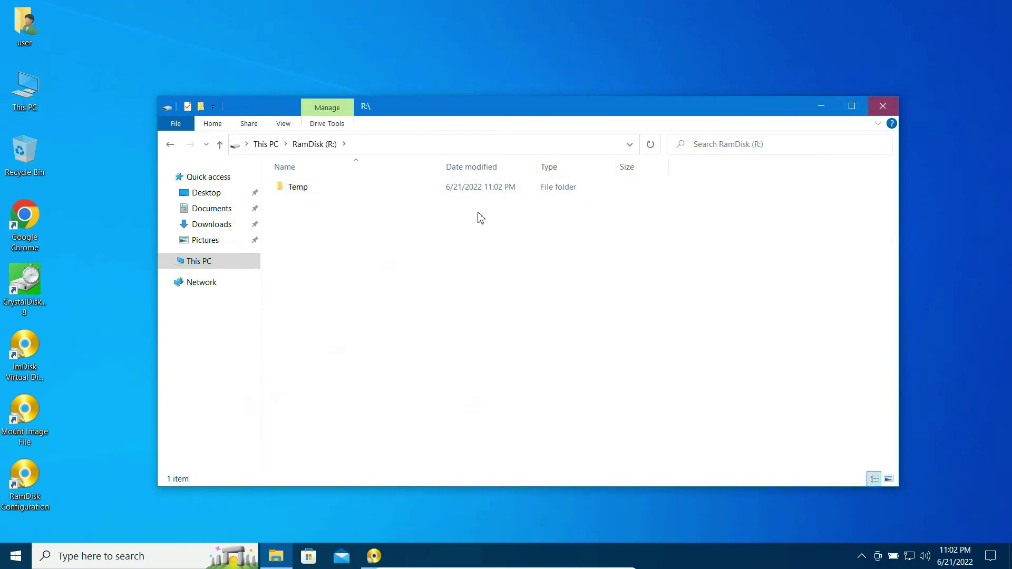
pyautogui.click(887, 108)
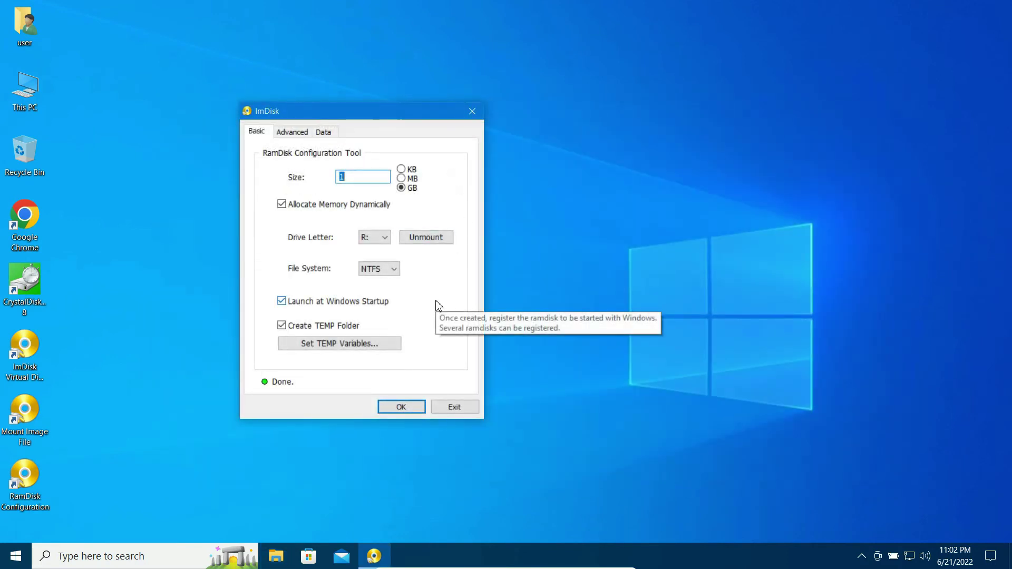
# Unmount R: without saving an image, discarding its contents, and confirm R: is gone
pyautogui.click(430, 243)
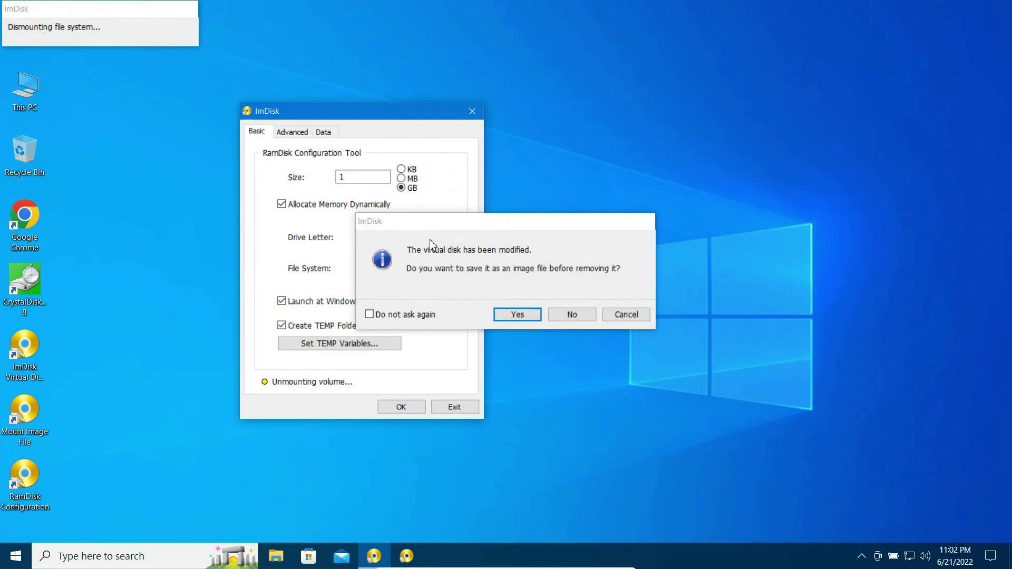
pyautogui.click(517, 314)
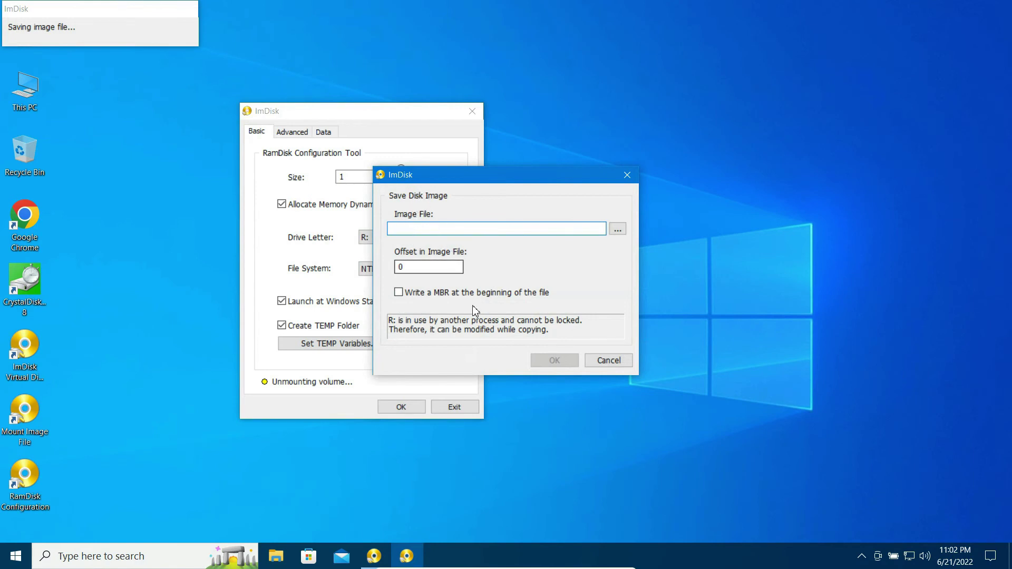
pyautogui.click(611, 358)
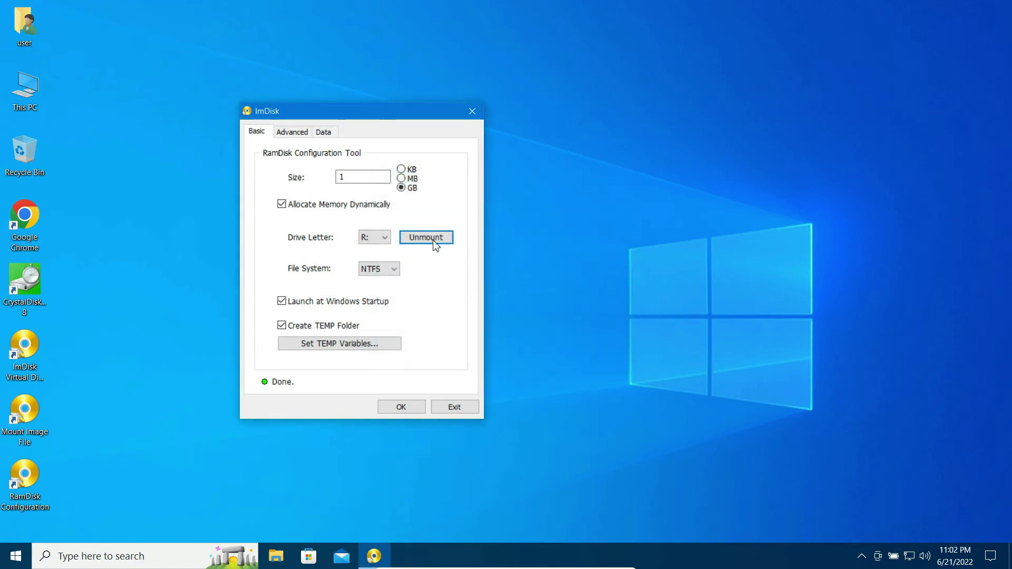
pyautogui.click(433, 241)
pyautogui.click(559, 318)
pyautogui.doubleClick(11, 74)
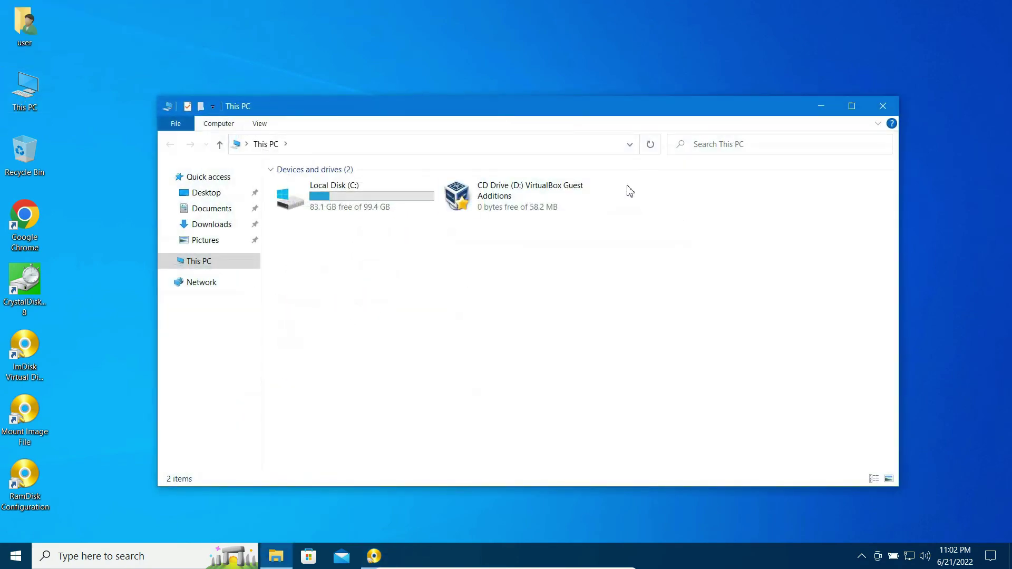
pyautogui.click(821, 107)
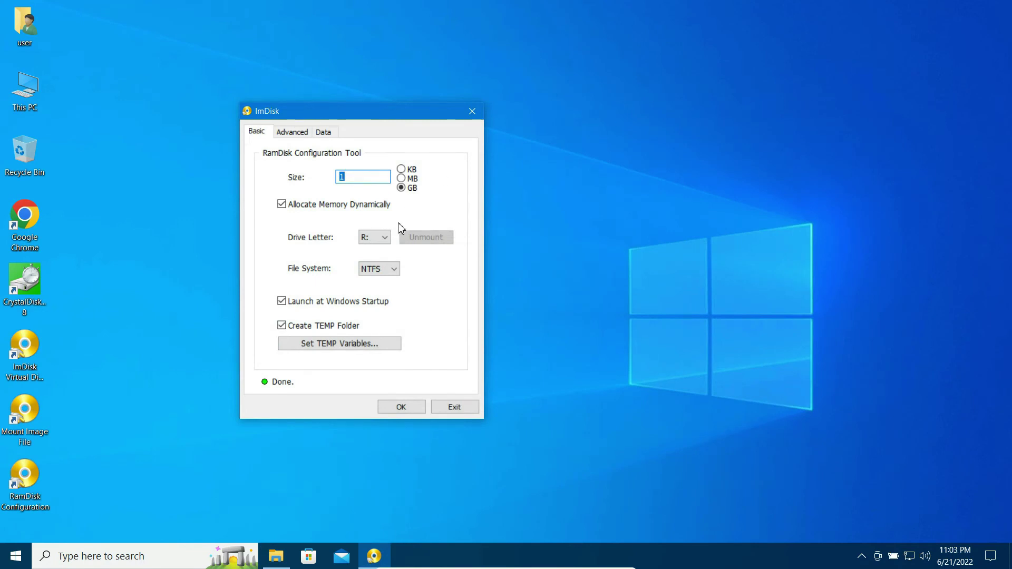
# Mount the new RamDisk, then close its Properties, the configuration dialog and This PC
pyautogui.click(402, 408)
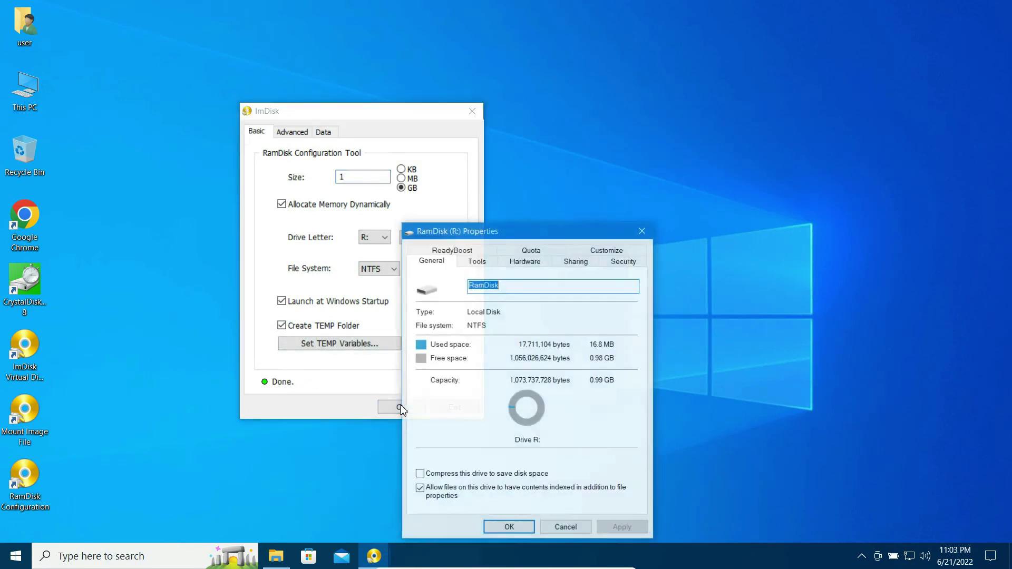
pyautogui.click(642, 231)
pyautogui.click(471, 112)
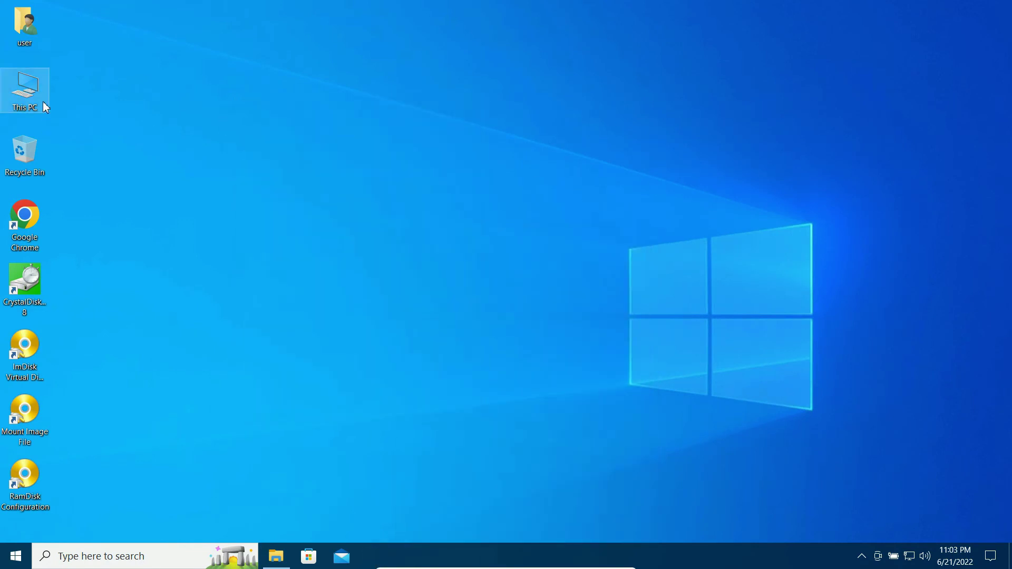
pyautogui.doubleClick(43, 100)
pyautogui.click(883, 106)
# Launch CrystalDiskMark with a 512MiB test size and RamDisk (R:) as the target folder
pyautogui.doubleClick(46, 294)
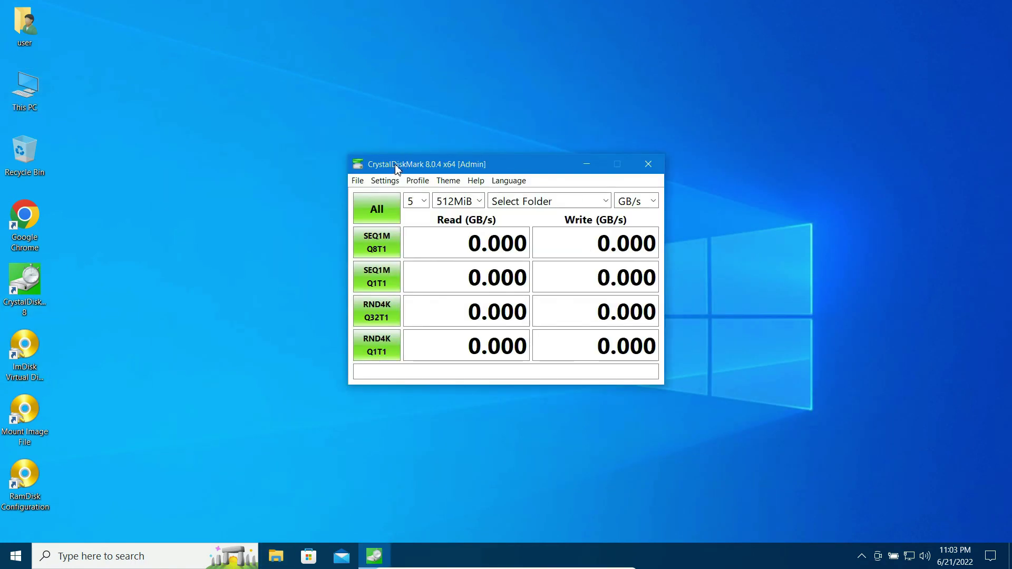
pyautogui.click(462, 203)
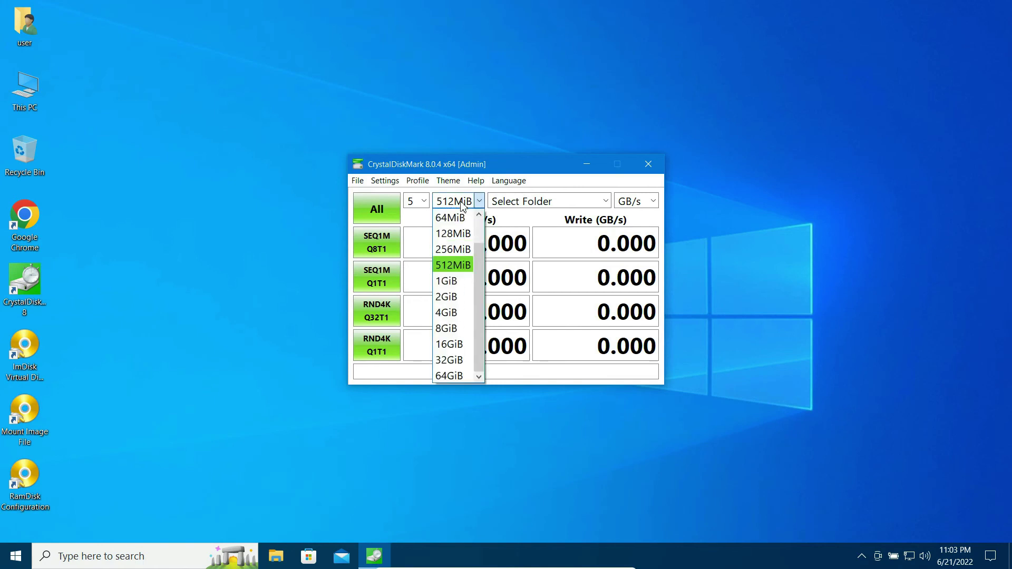
pyautogui.click(462, 203)
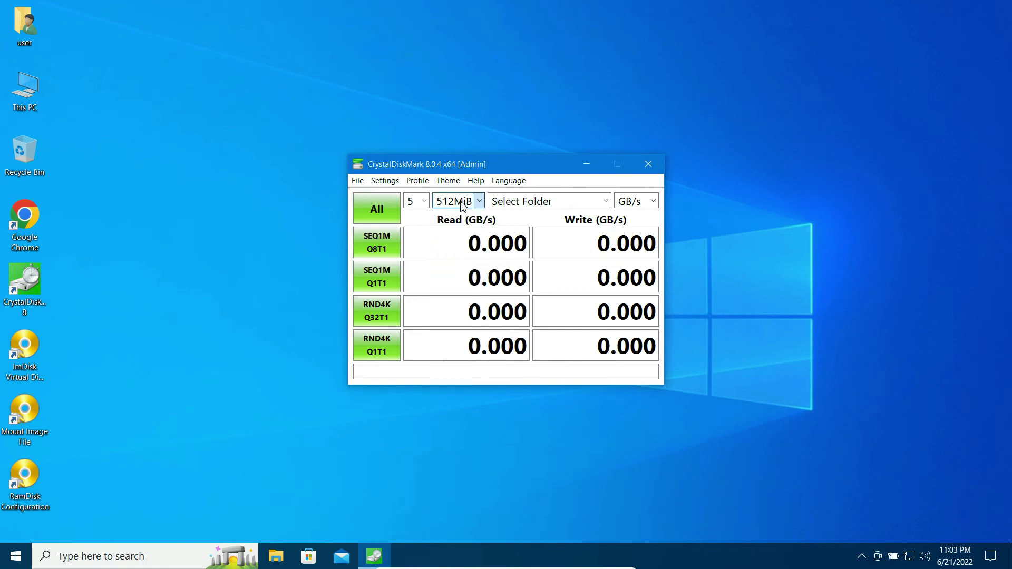
pyautogui.click(527, 201)
pyautogui.click(524, 249)
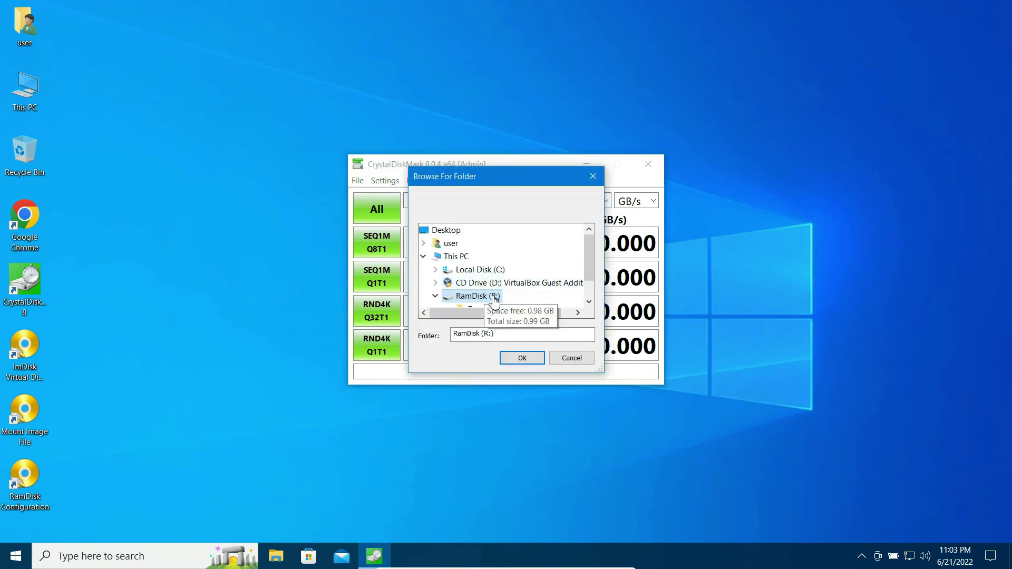
pyautogui.click(511, 358)
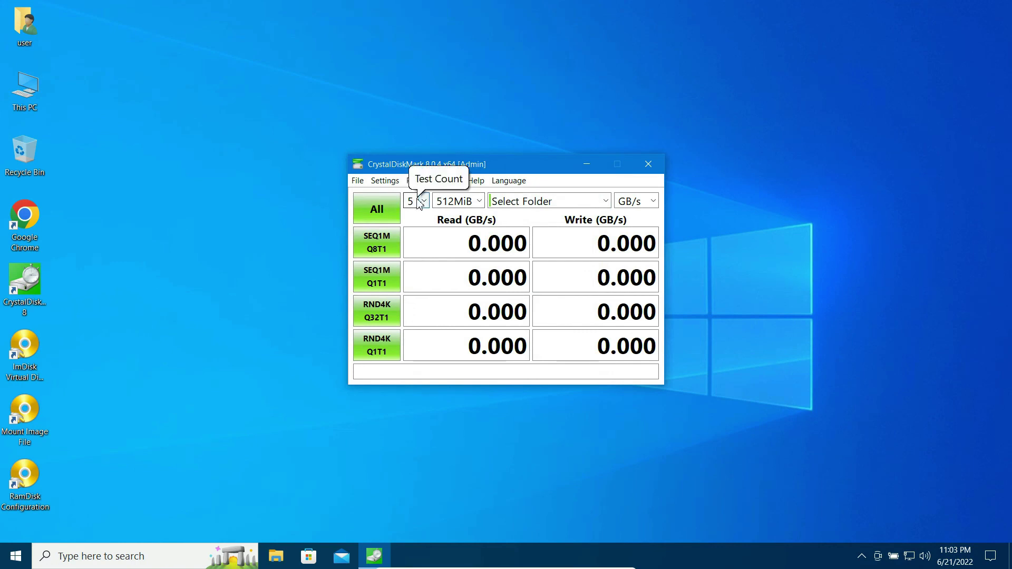
# Run all tests, reaching about 2.46 GB/s read and 2.11 GB/s write, then open This PC
pyautogui.scroll(4, 420, 204)
pyautogui.click(375, 209)
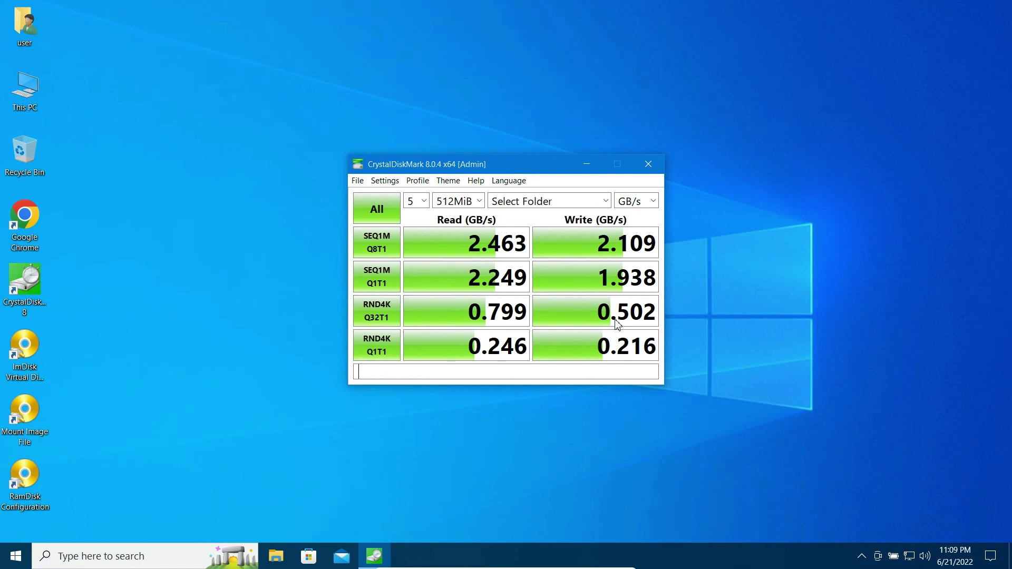
pyautogui.doubleClick(25, 88)
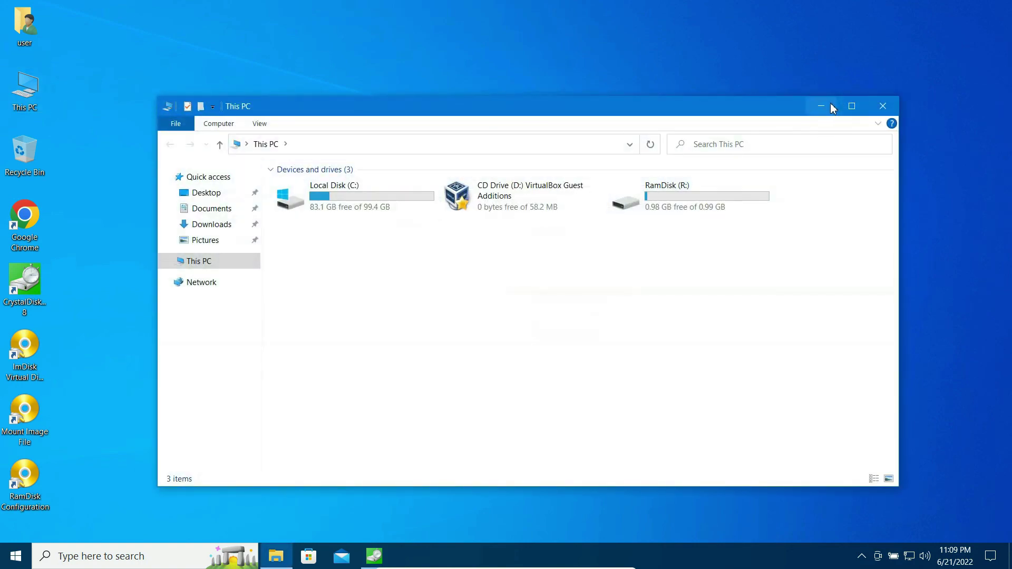